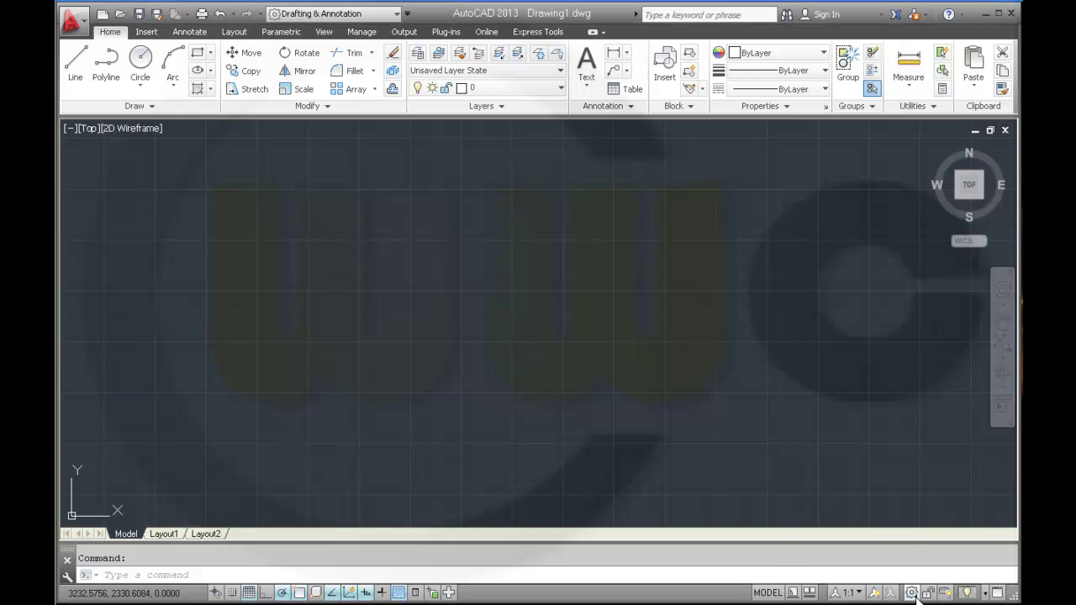
Open the Customize User Interface dialog from the Workspace Switching menu on the status bar
left_click(915, 595)
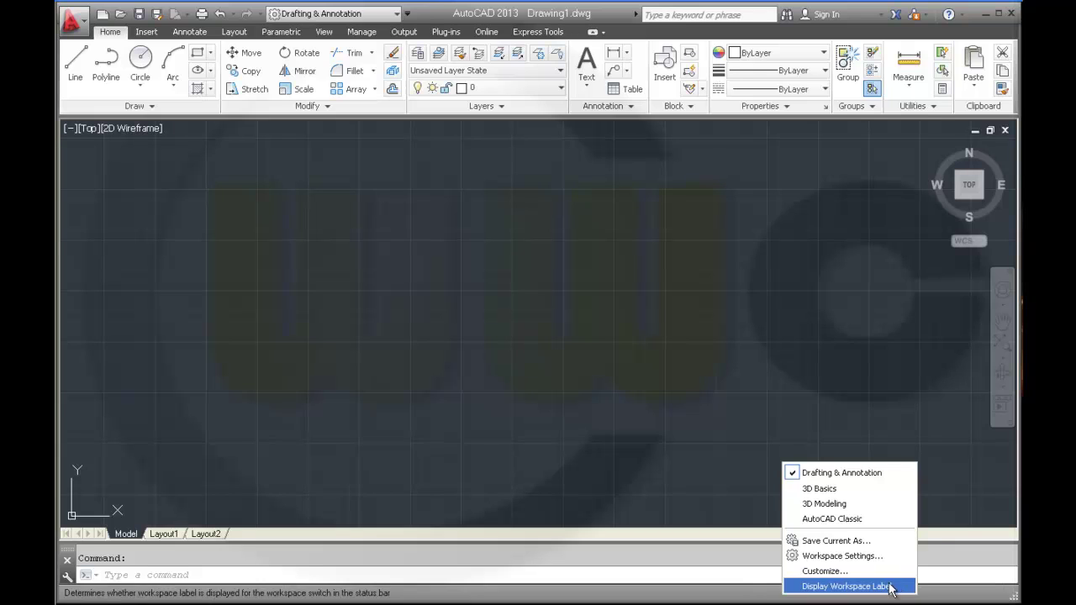
left_click(828, 570)
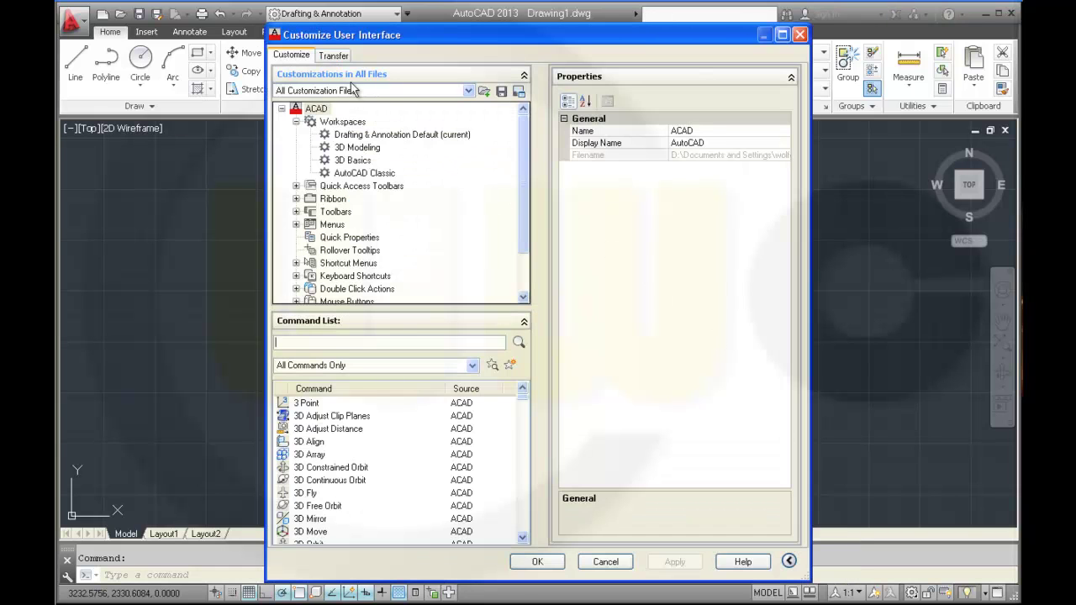
Copy the Support folder path of the Main Customization File acad.cuix, then close the dialog
left_click(469, 90)
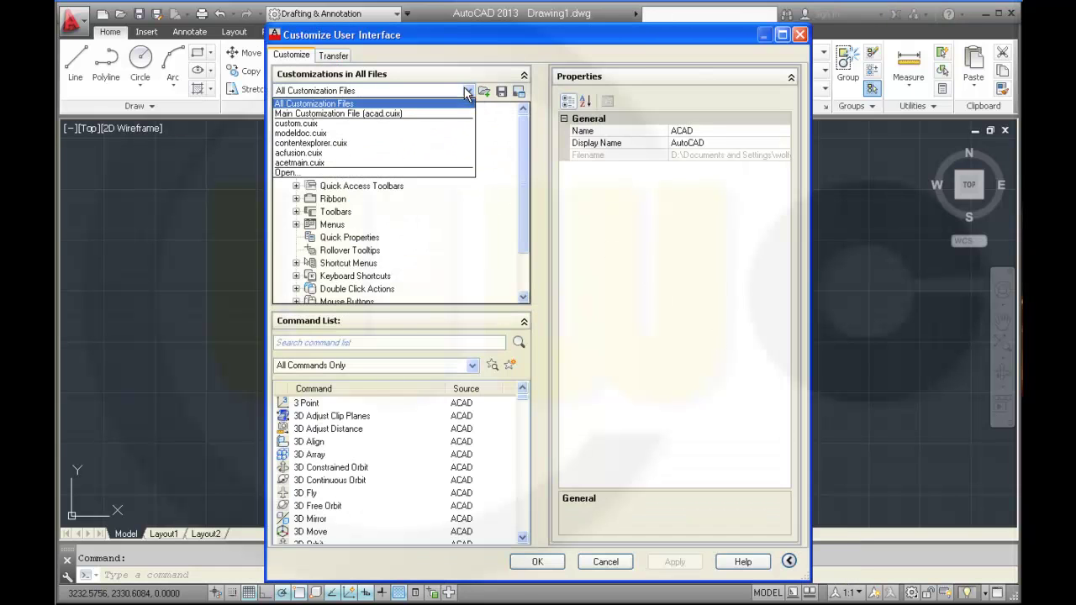
left_click(322, 114)
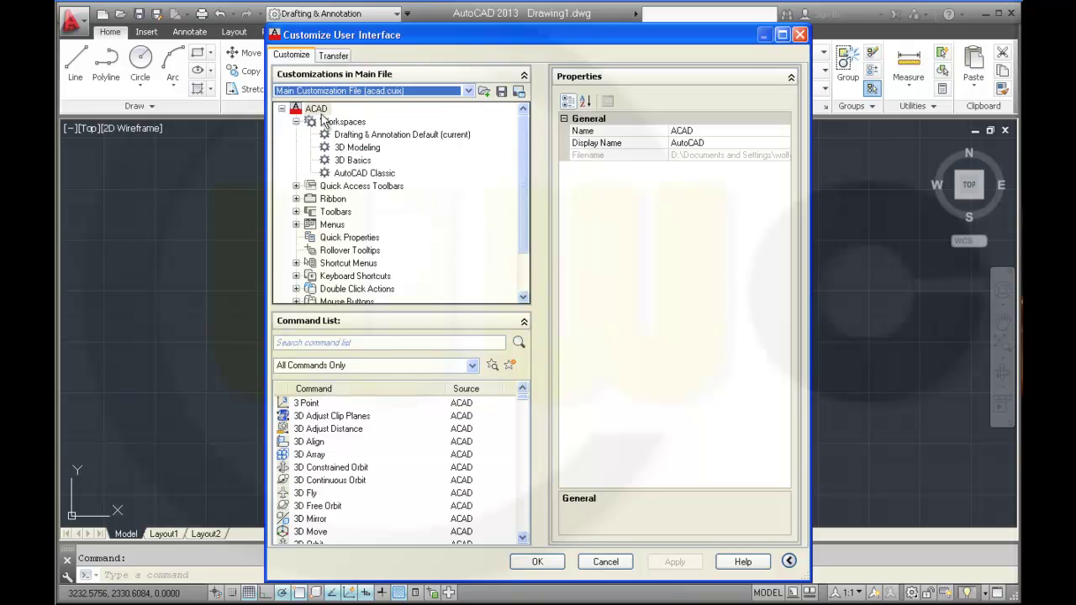
left_click(673, 156)
left_click_drag(672, 156, 924, 168)
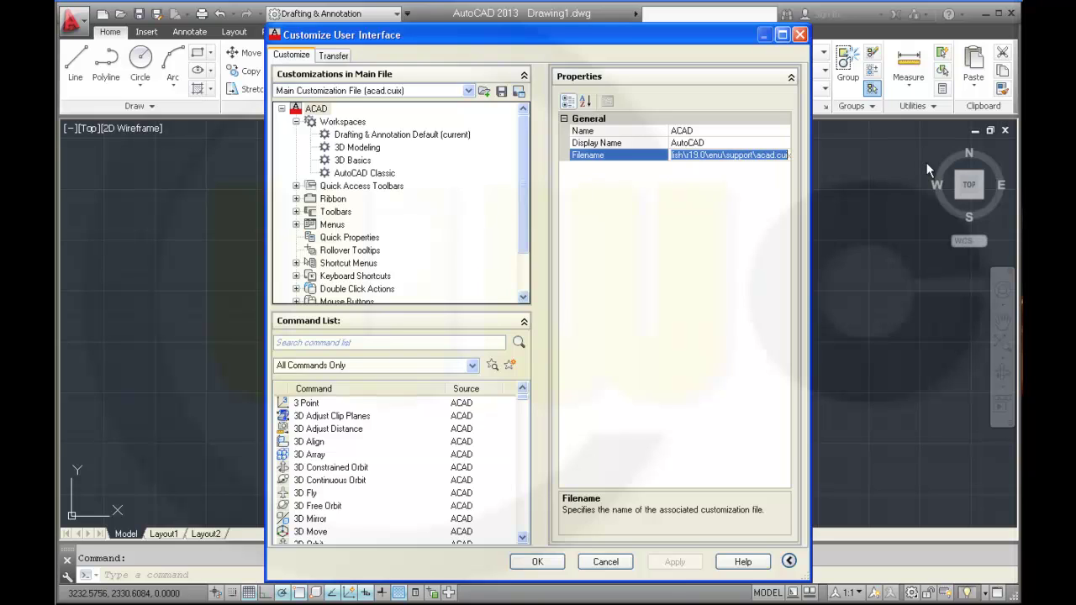
key("shift+Left")
key("shift+Left")
key("shift+Left")
key("shift+Left")
key("shift+Left")
key("shift+Left")
key("shift+Left")
key("shift+Left")
right_click(730, 153)
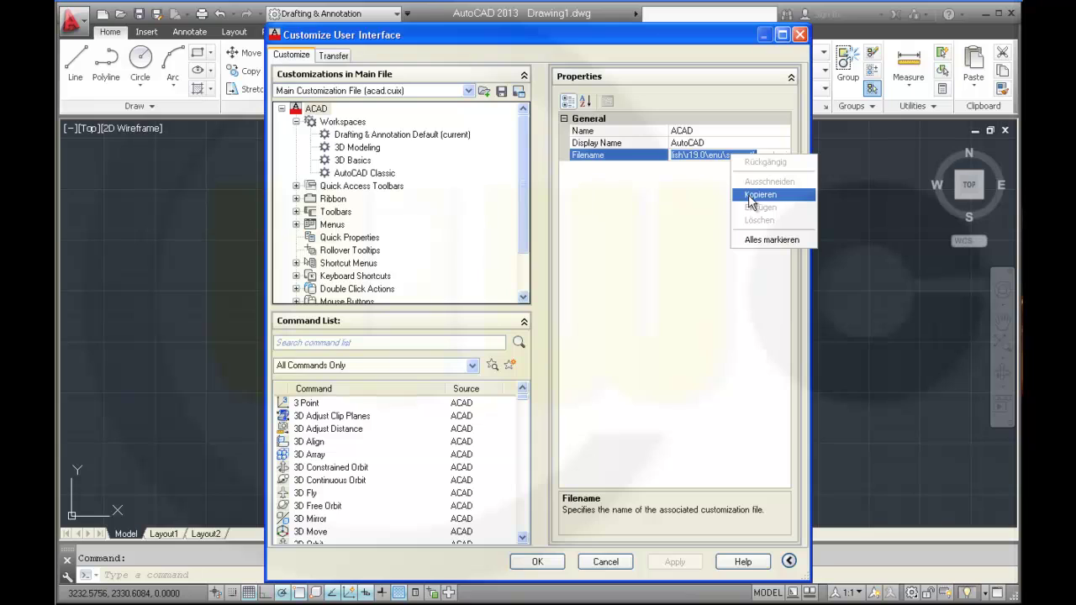
left_click(750, 198)
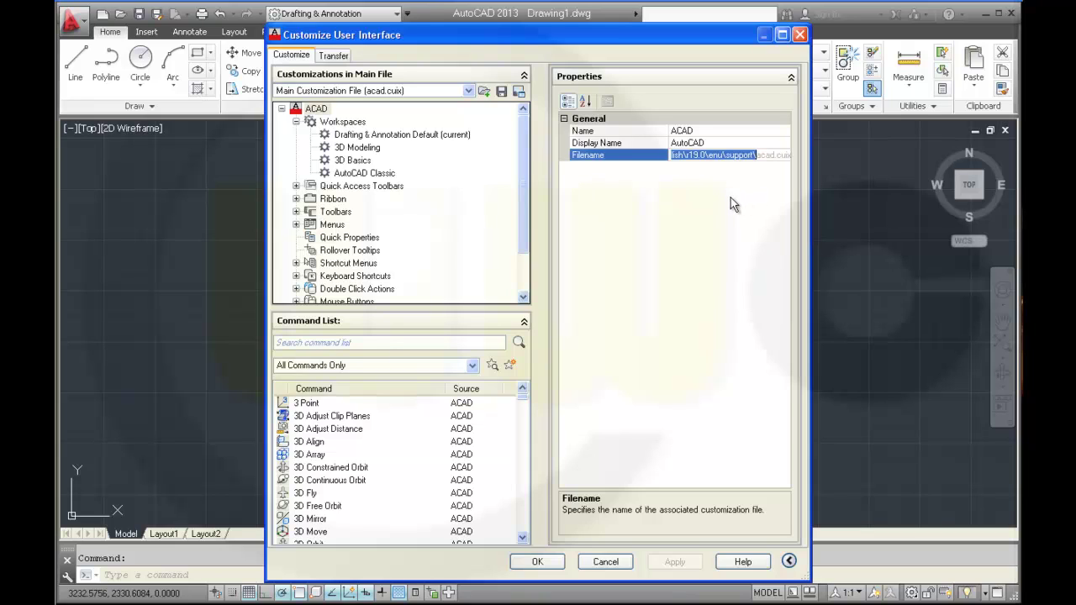
left_click(538, 562)
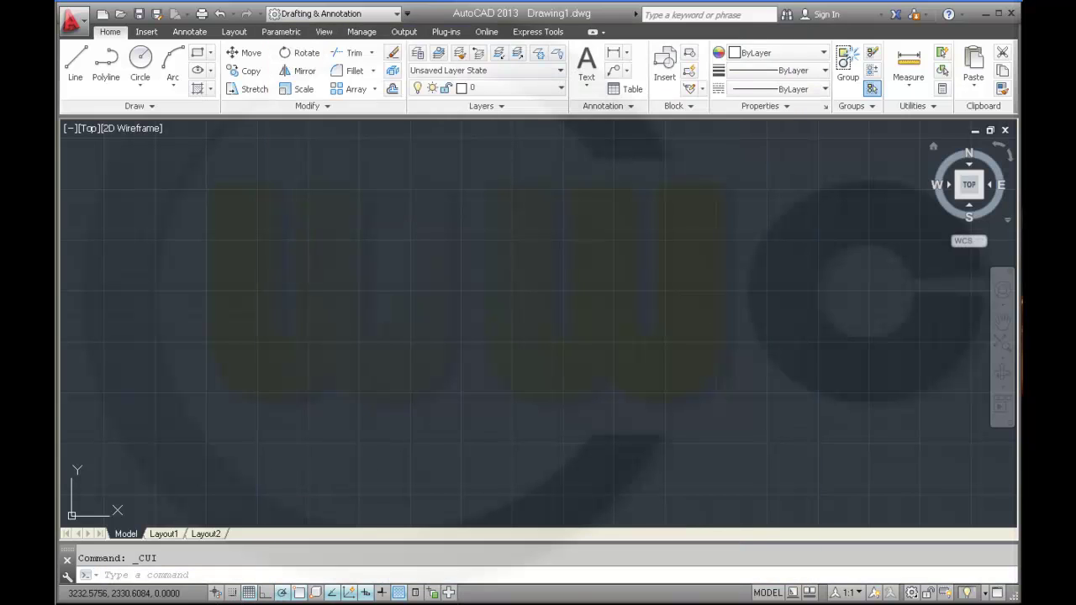
Go to the AutoCAD Support folder in Explorer by pasting the copied path into the address bar
left_click(979, 13)
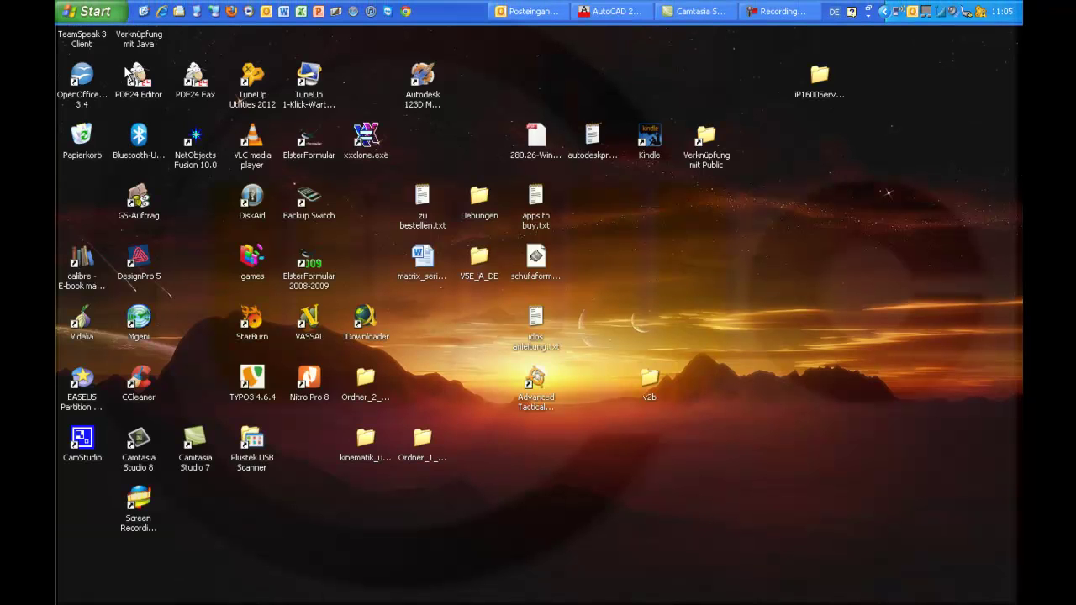
left_click(196, 11)
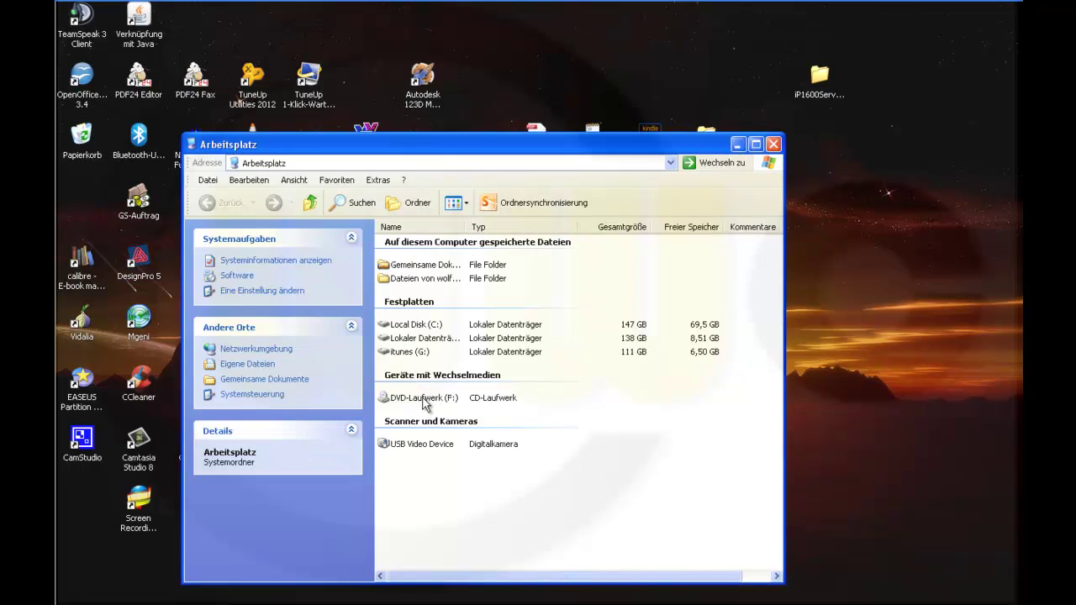
double_click(410, 339)
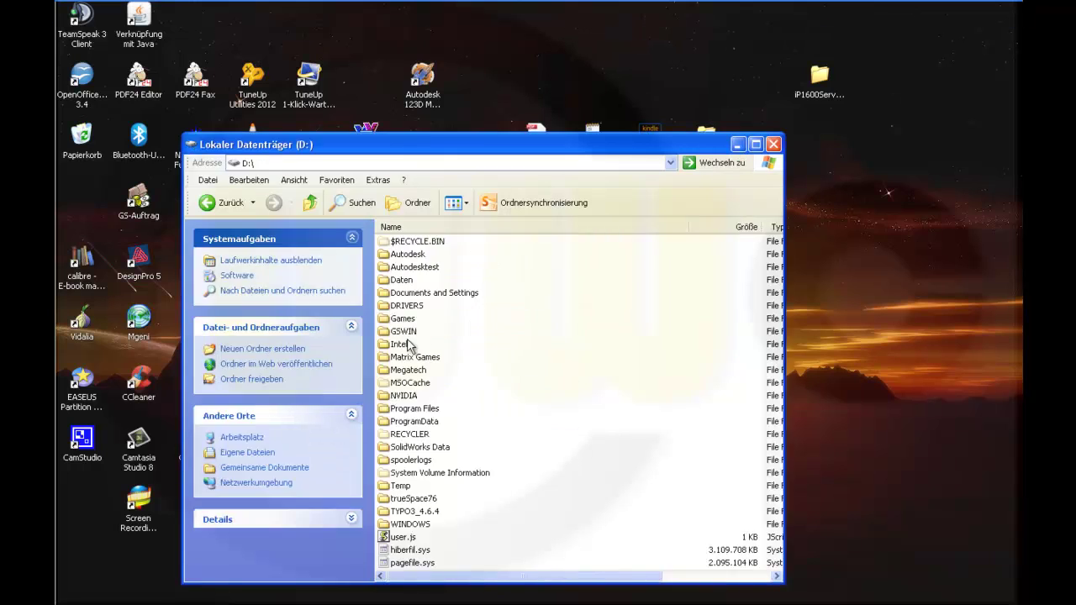
left_click(271, 162)
key("ctrl+v")
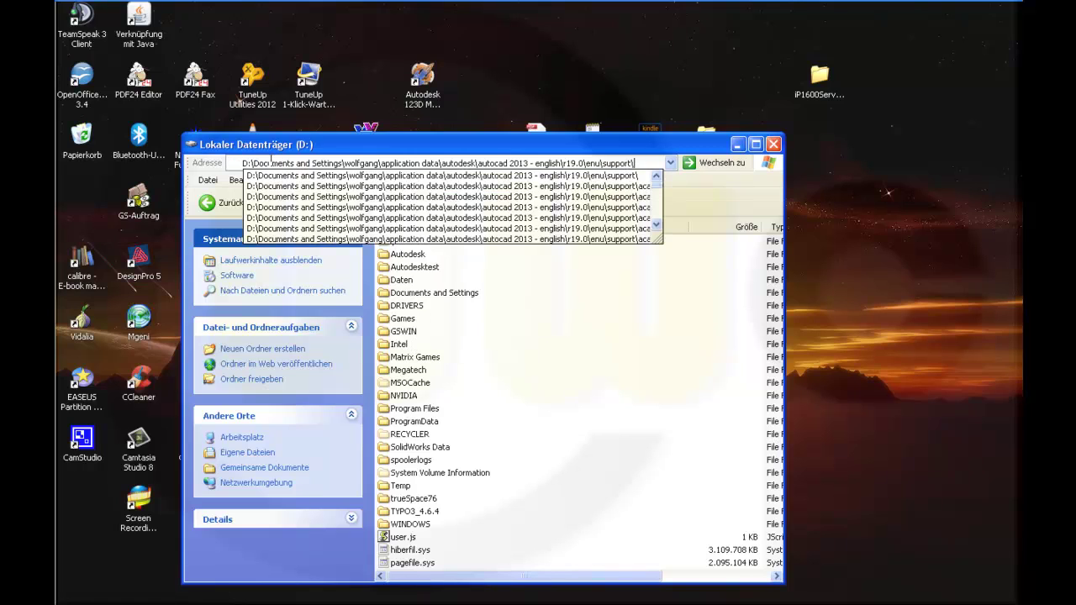
key("Return")
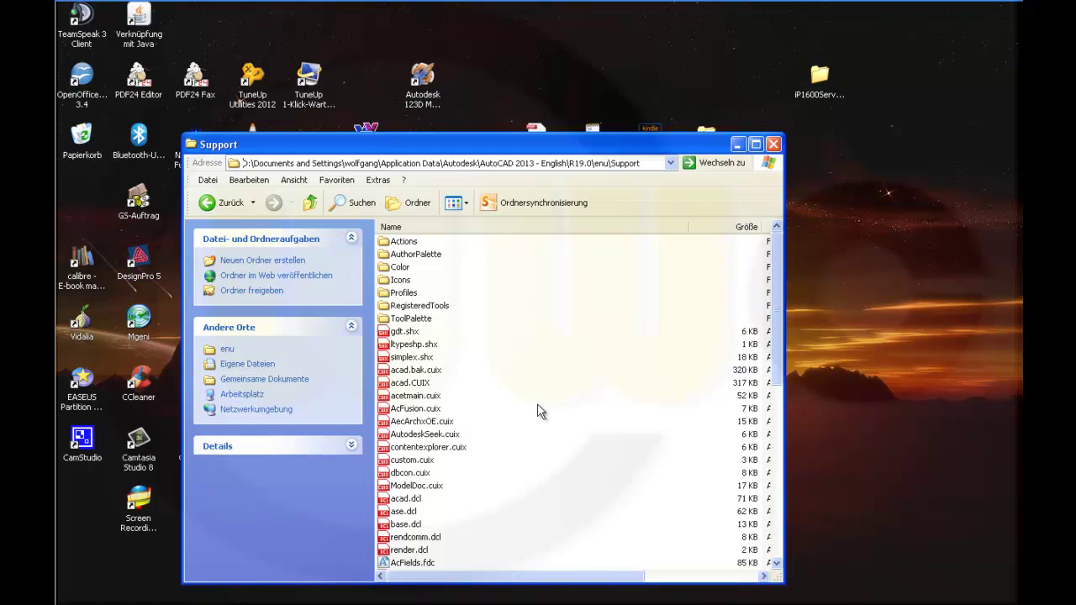
Duplicate acad.CUIX as 'Kopie von acad.CUIX' and close the Support folder window
left_click(425, 385)
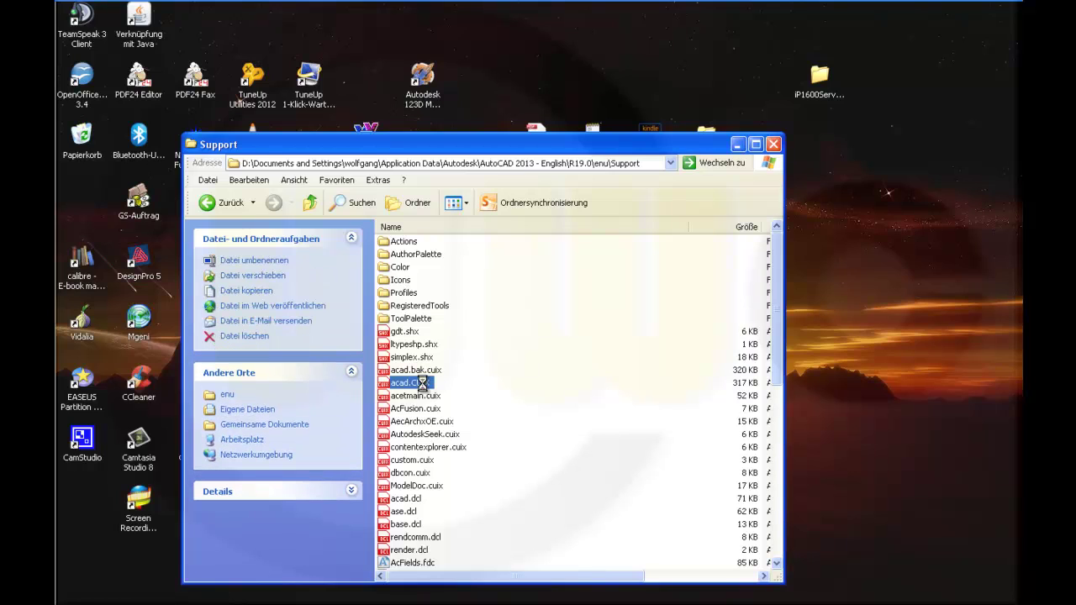
right_click(424, 384)
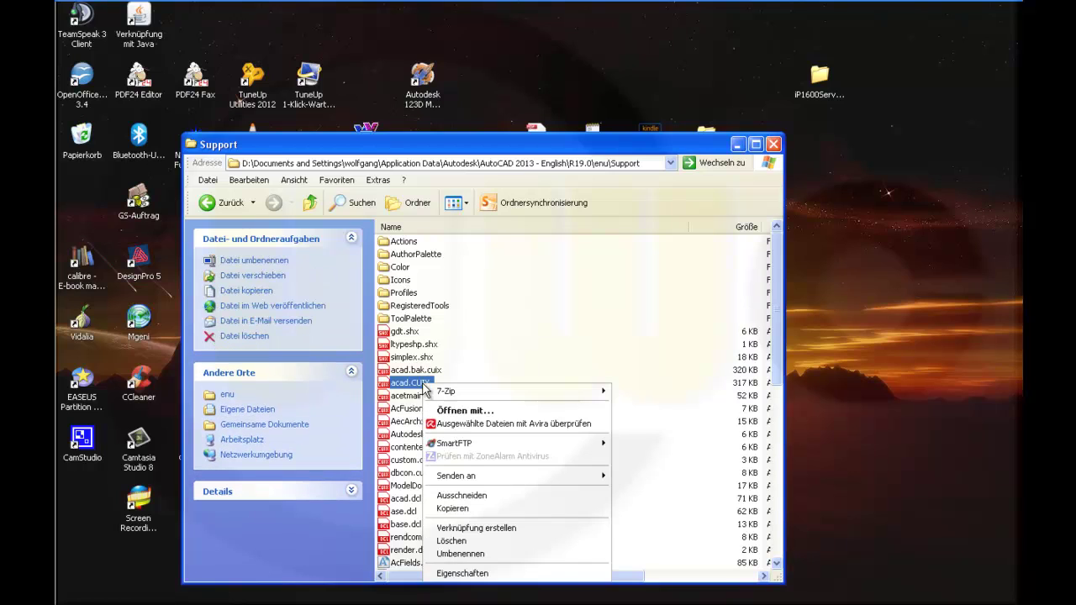
left_click(472, 508)
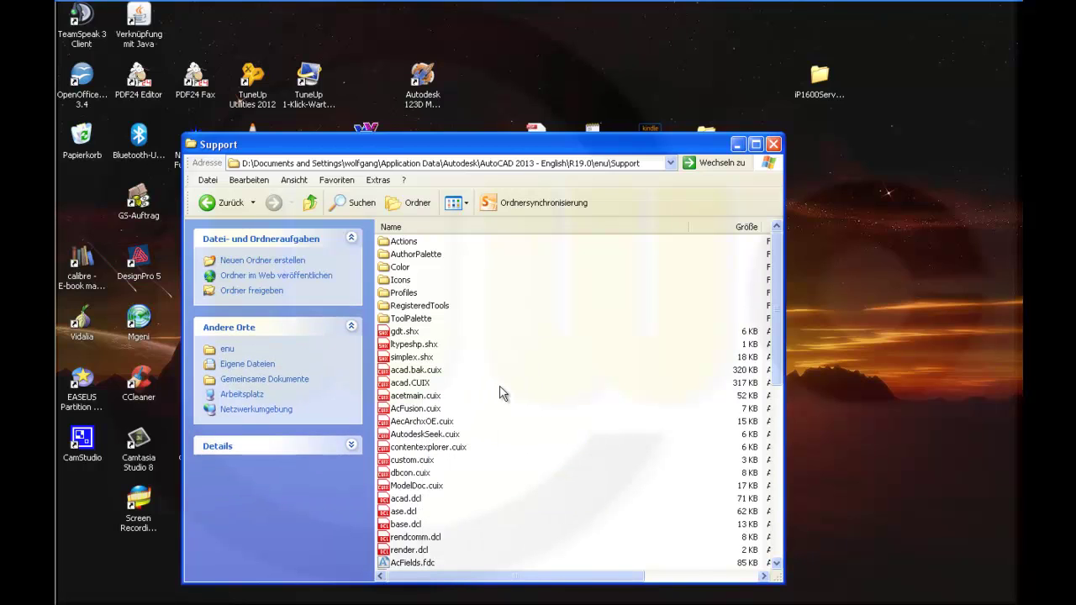
key("ctrl+v")
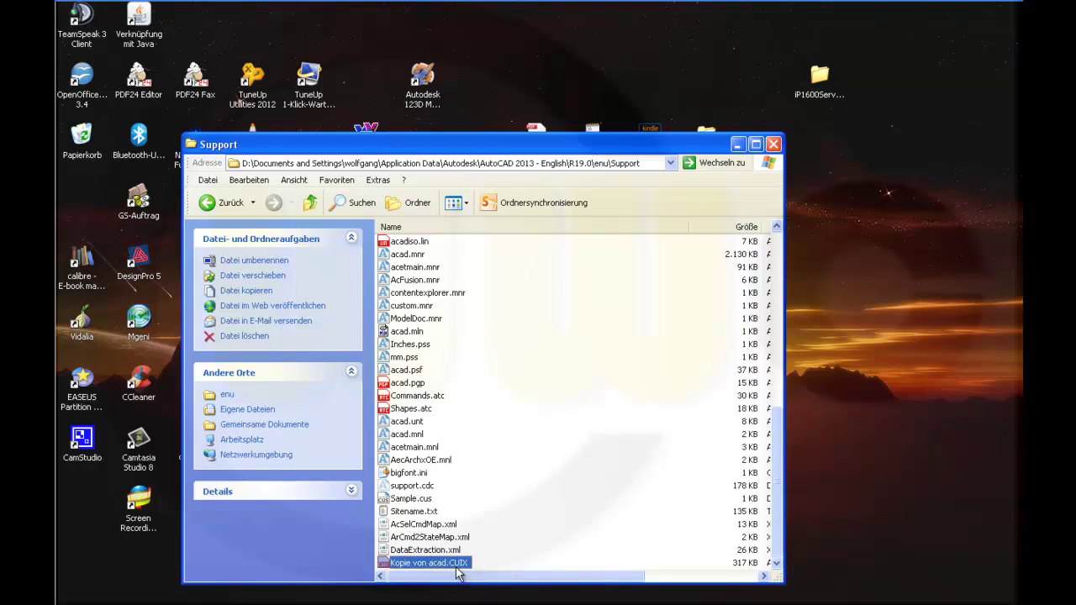
left_click(774, 144)
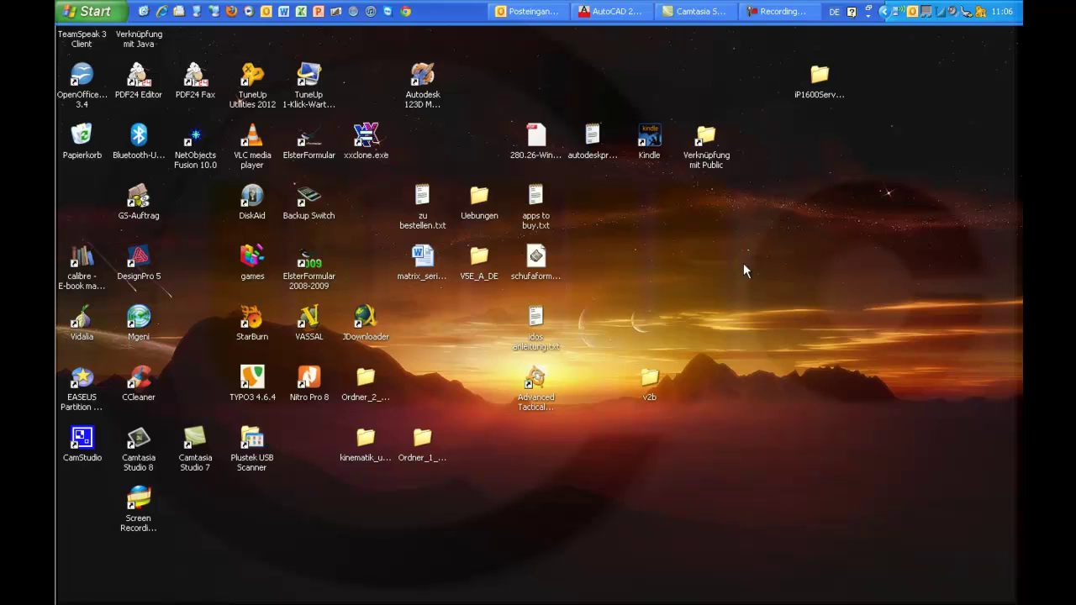
Turn on 'Automatically save workspace changes' in AutoCAD's Workspace Settings
left_click(603, 12)
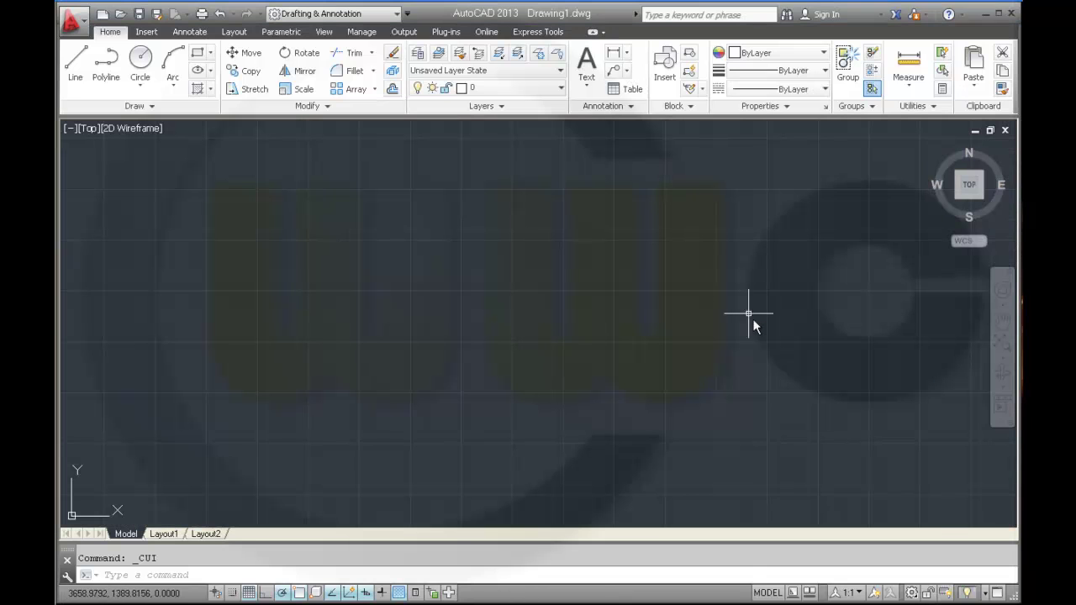
left_click(912, 594)
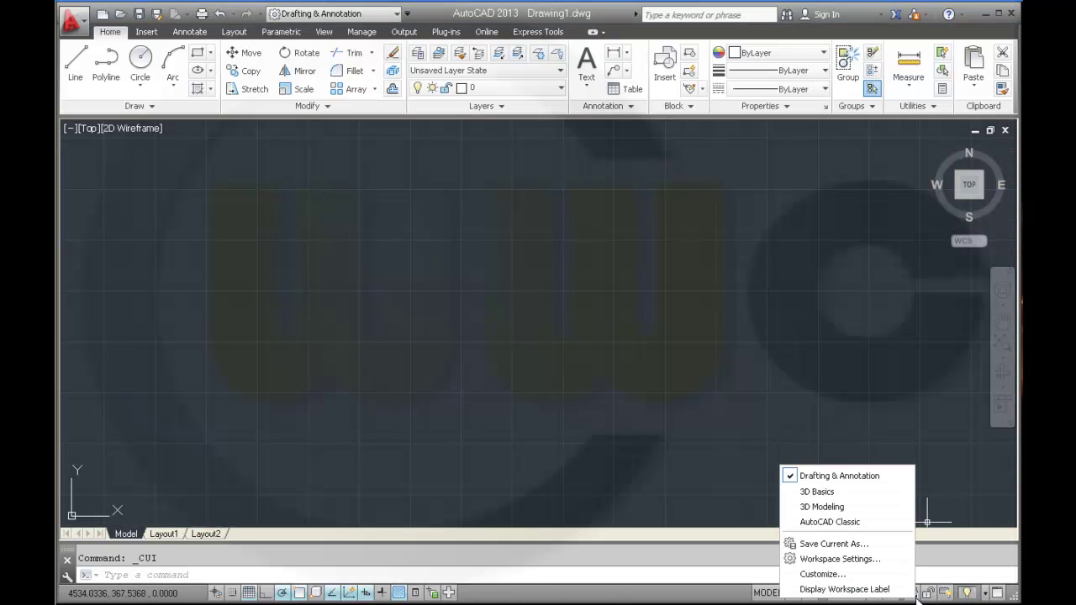
left_click(875, 562)
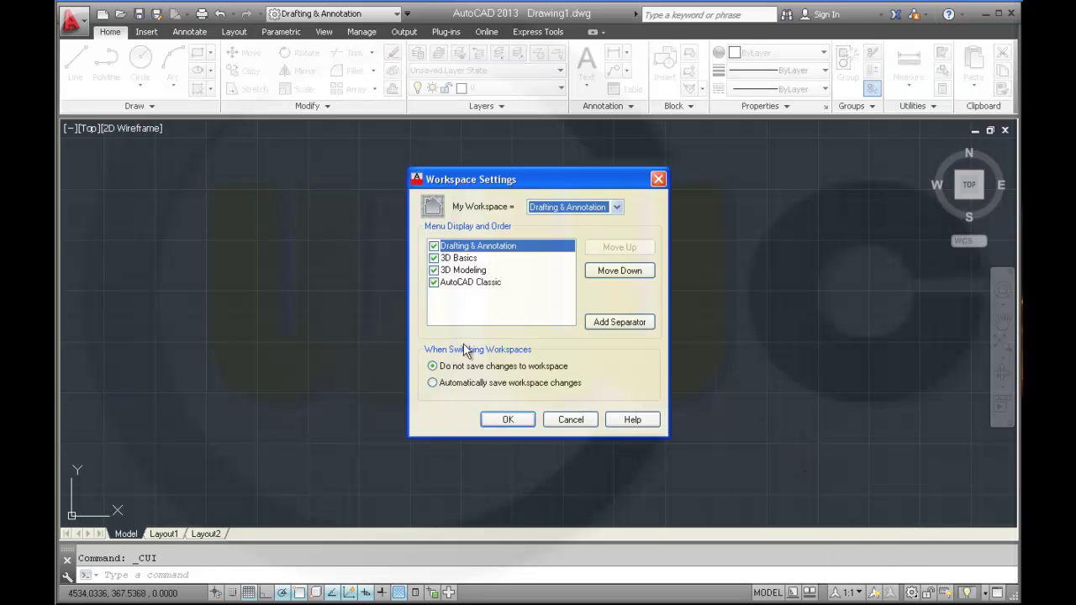
left_click(433, 383)
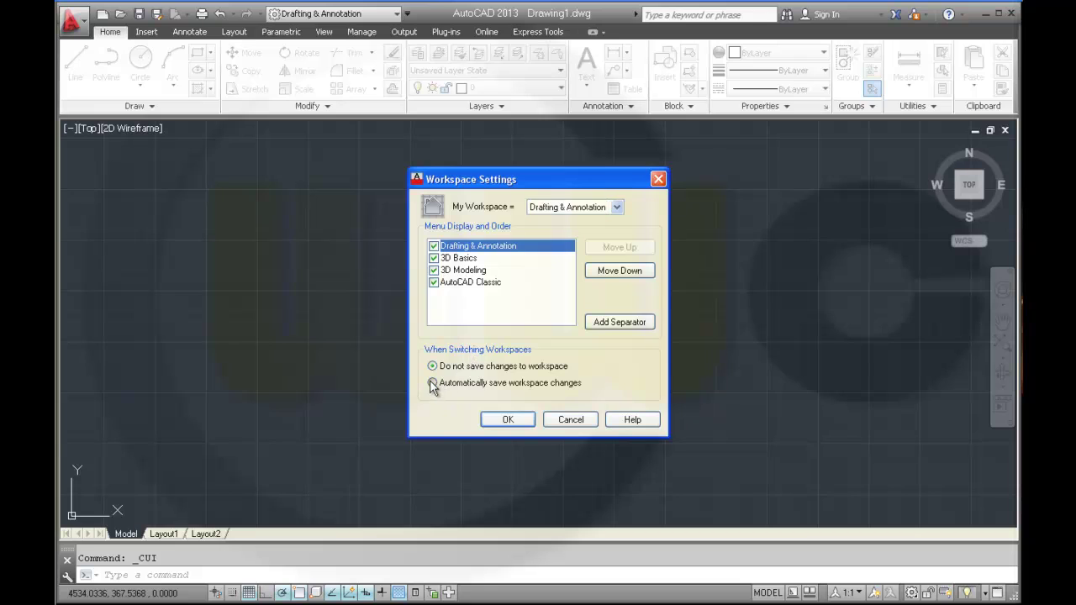
left_click(509, 419)
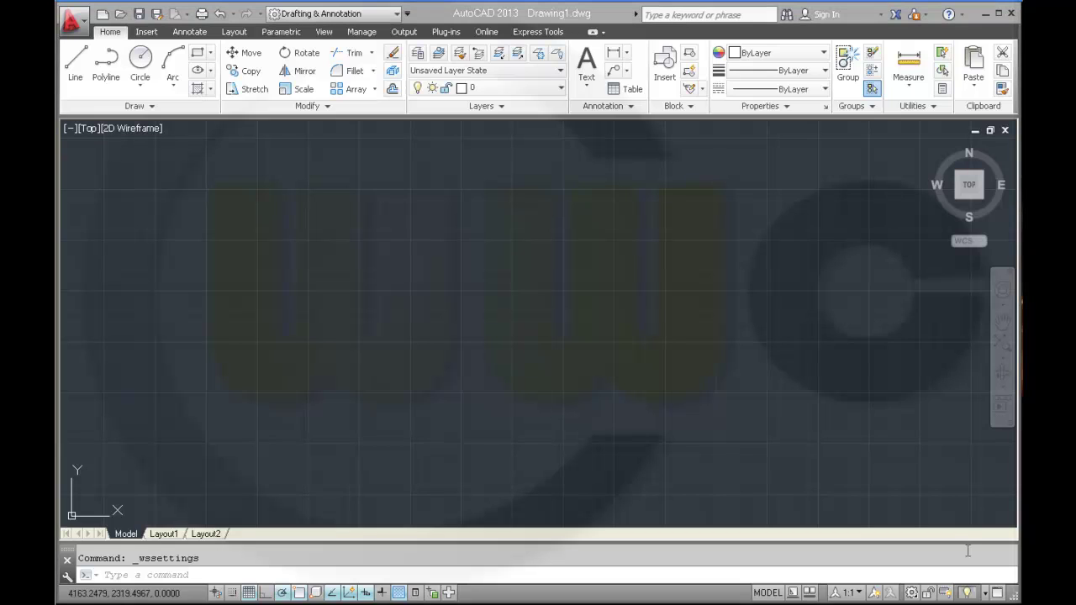
Save the current layout as a new workspace named after the user and make it active
left_click(914, 594)
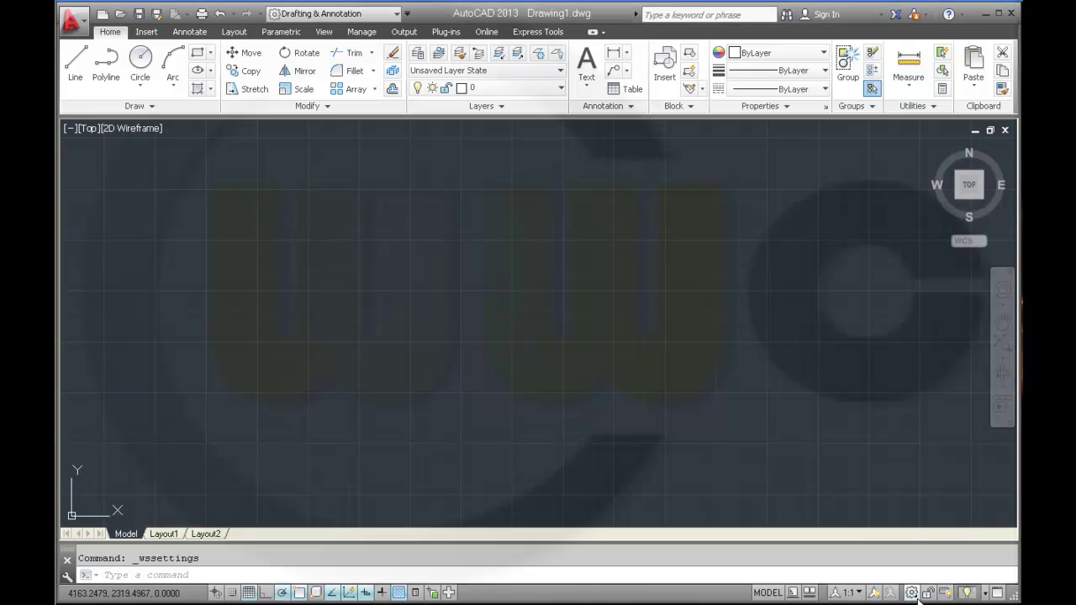
left_click(914, 593)
left_click(873, 541)
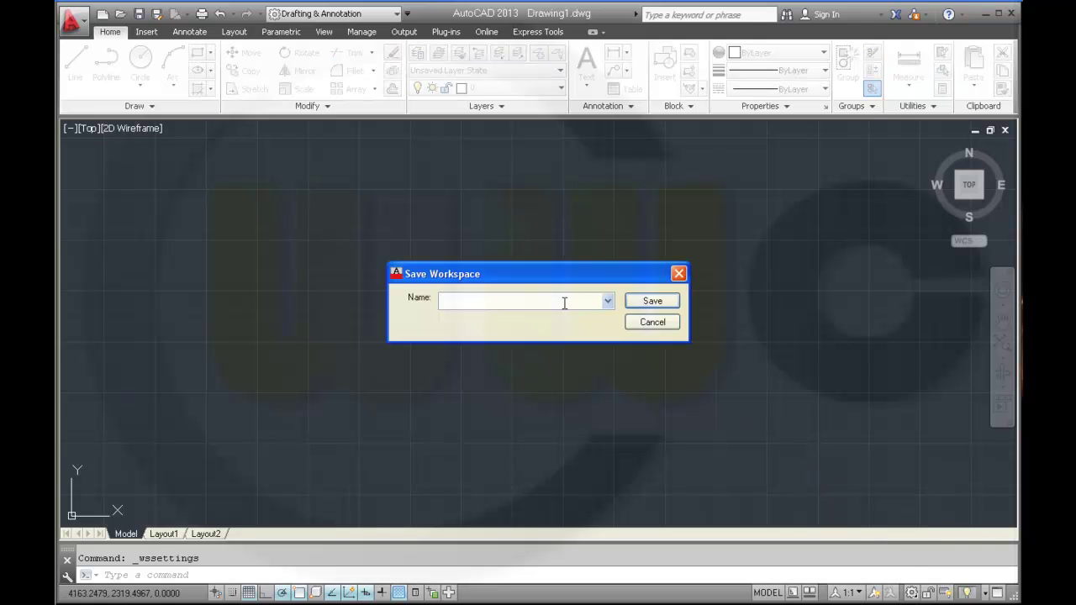
type("wolfgang_walden")
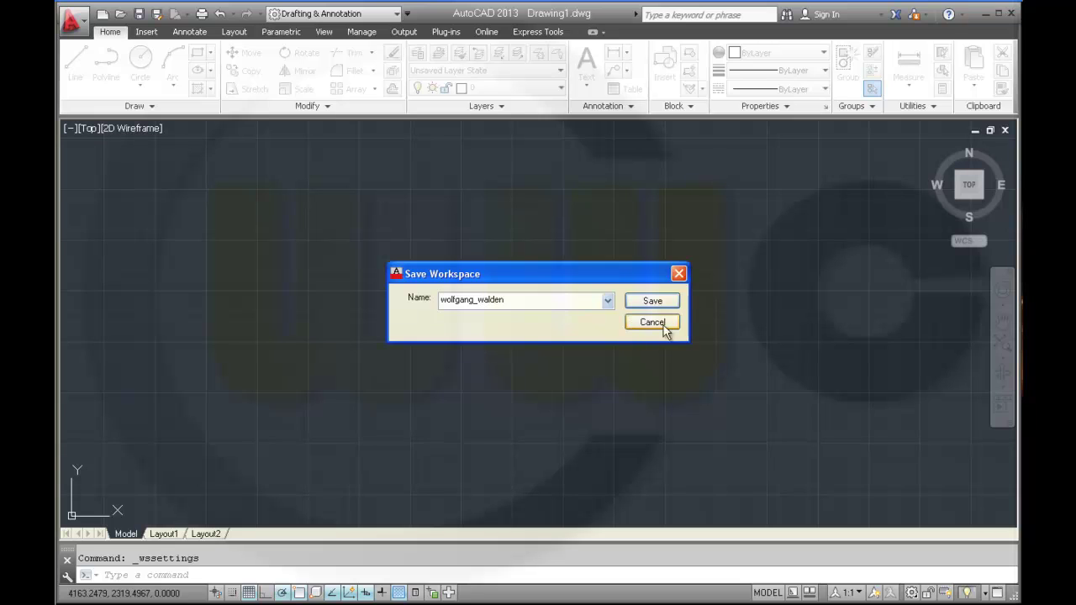
left_click(652, 301)
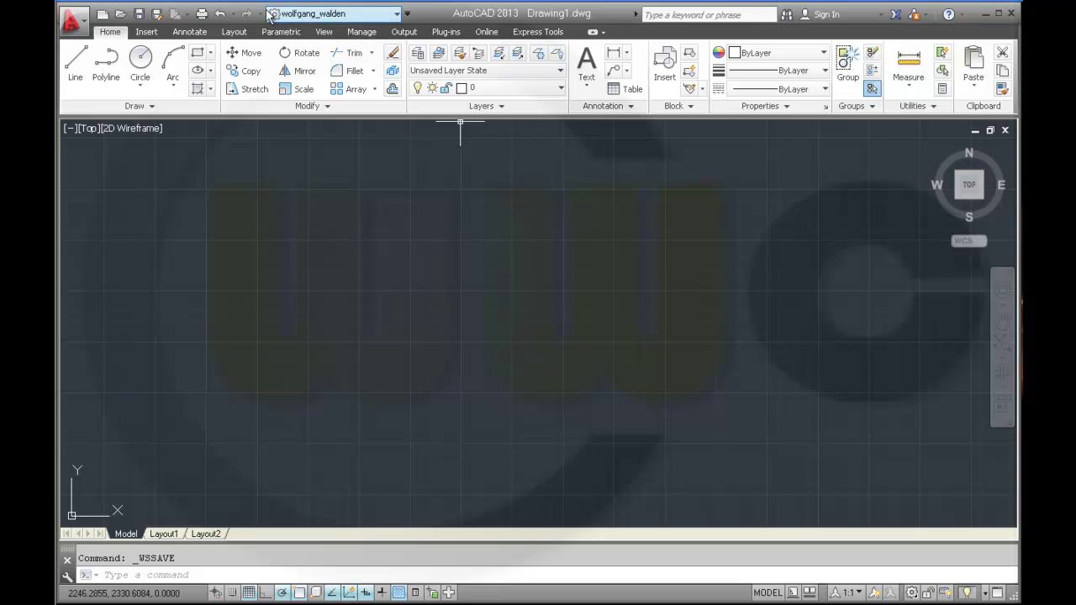
left_click(396, 15)
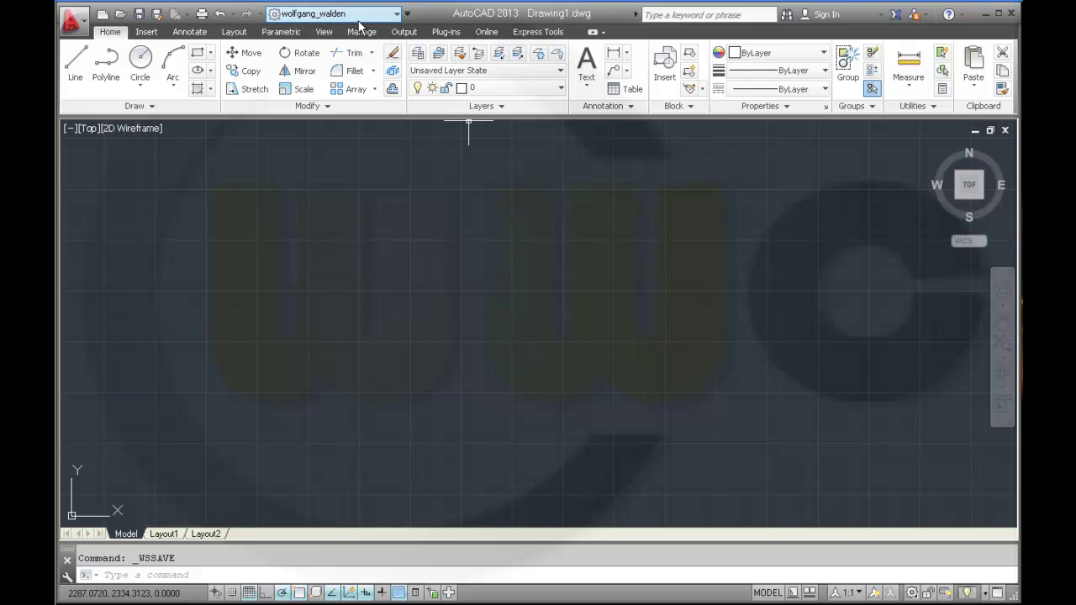
Reopen the Customize User Interface dialog from the Workspace Switching menu
left_click(918, 597)
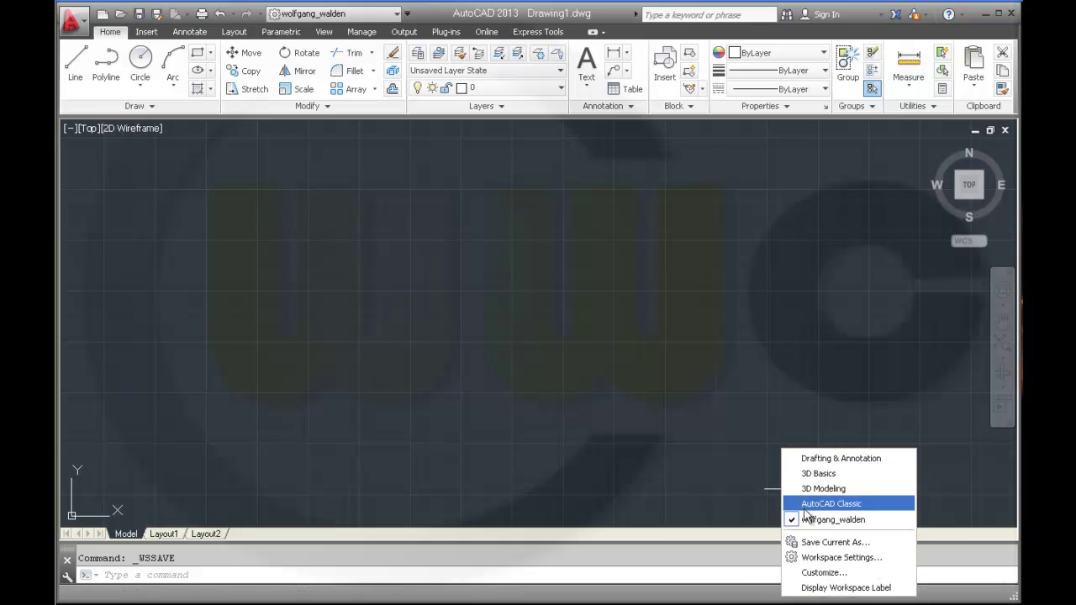
left_click(584, 301)
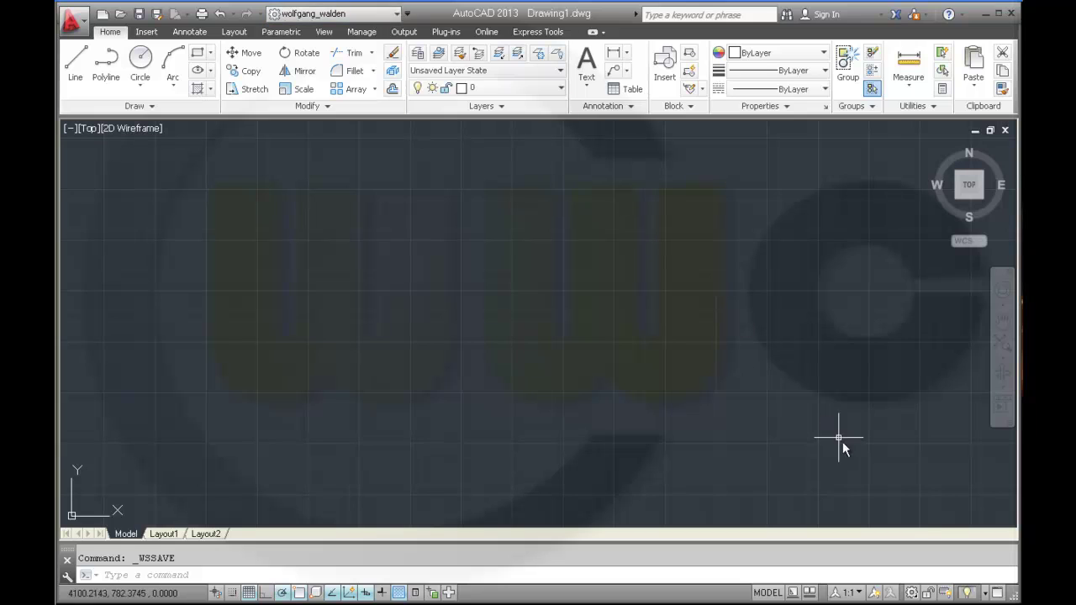
left_click(913, 595)
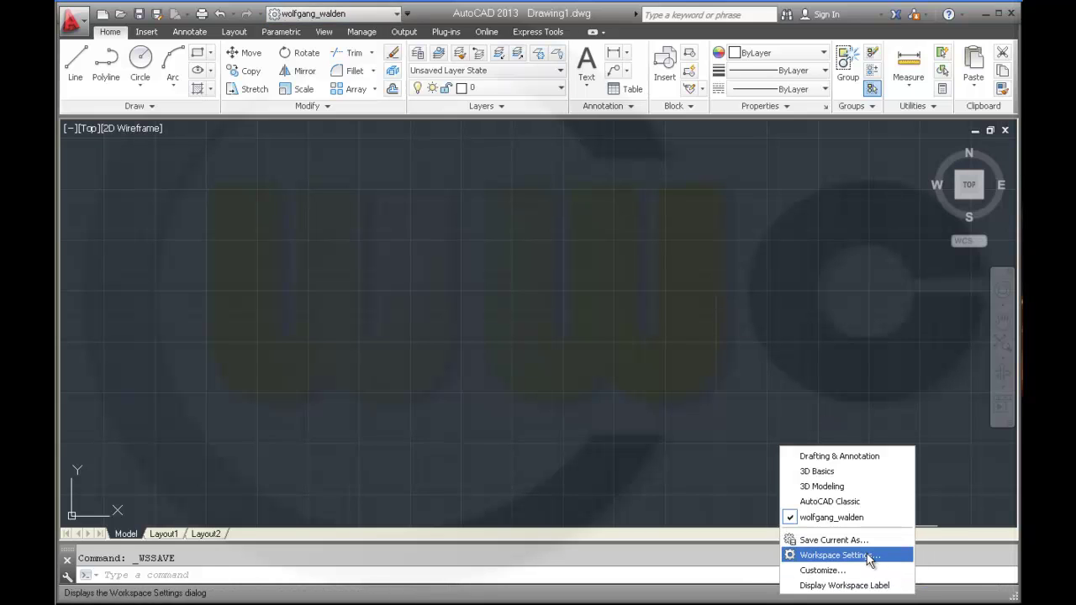
left_click(833, 571)
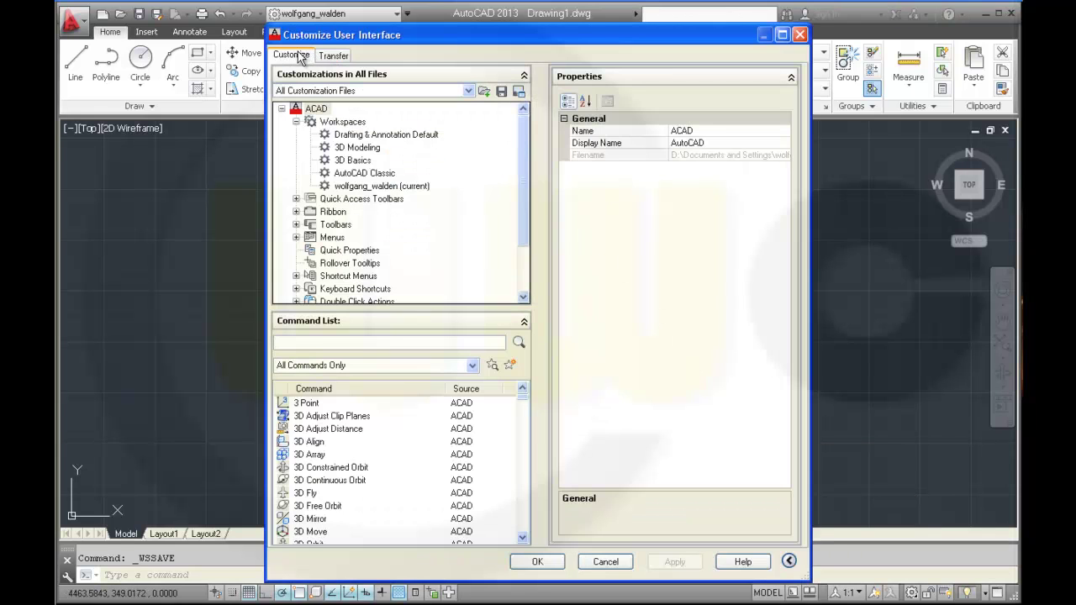
Remove the Ribbon Combo Box - Workspace entry from Quick Access Toolbar 1
left_click(379, 185)
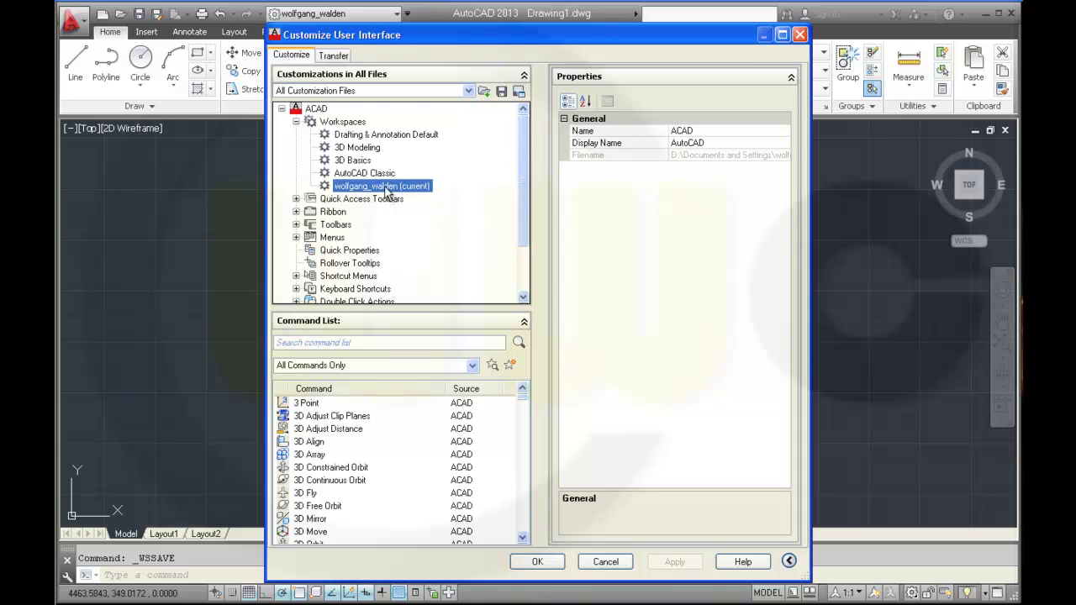
left_click_drag(523, 186, 521, 198)
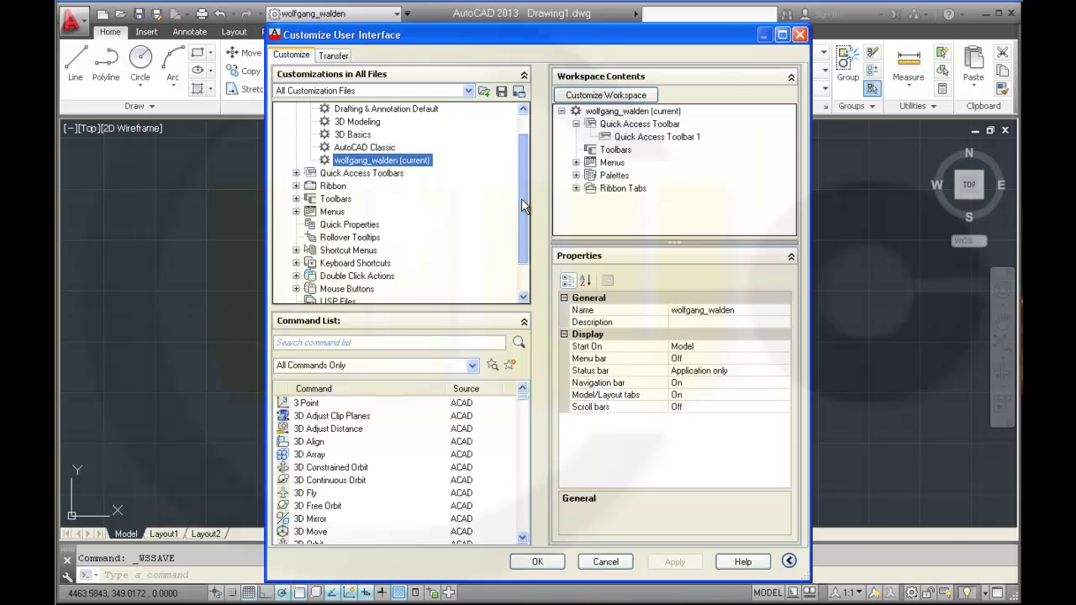
left_click(296, 174)
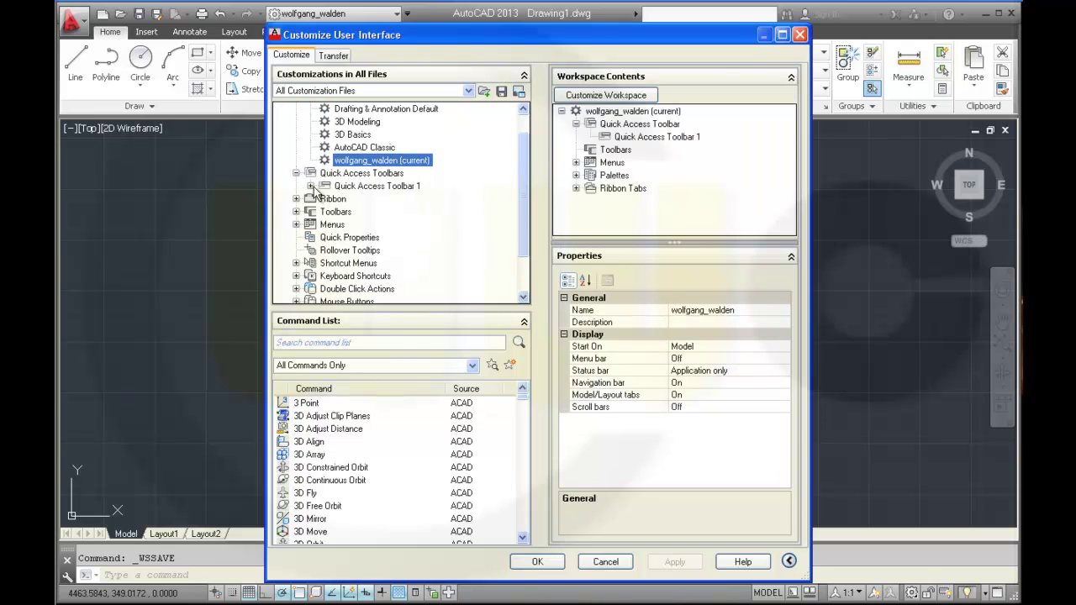
left_click(310, 186)
left_click_drag(528, 192, 527, 226)
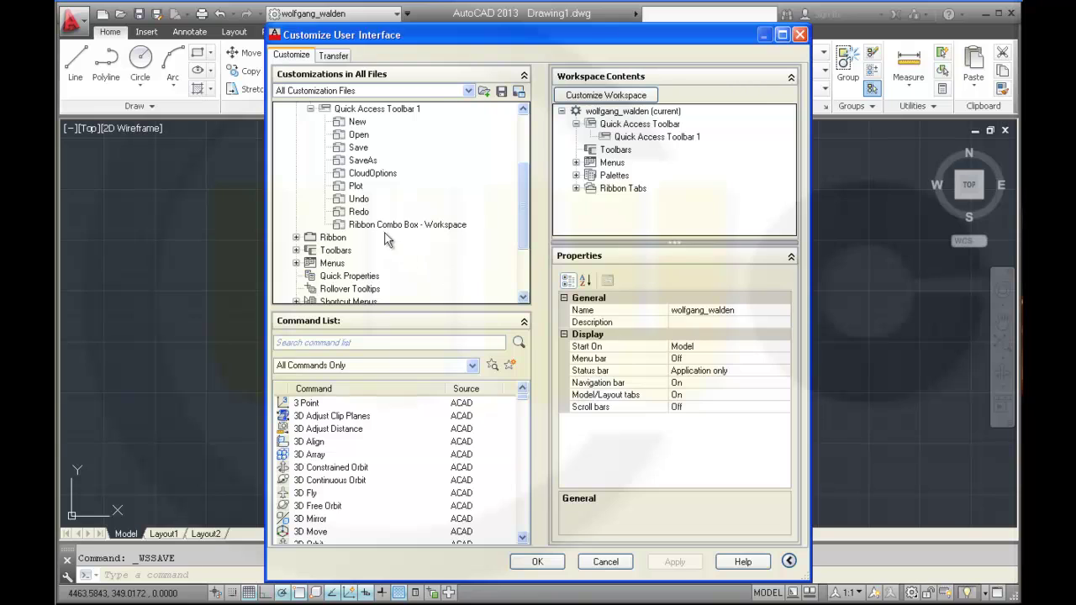
left_click(445, 229)
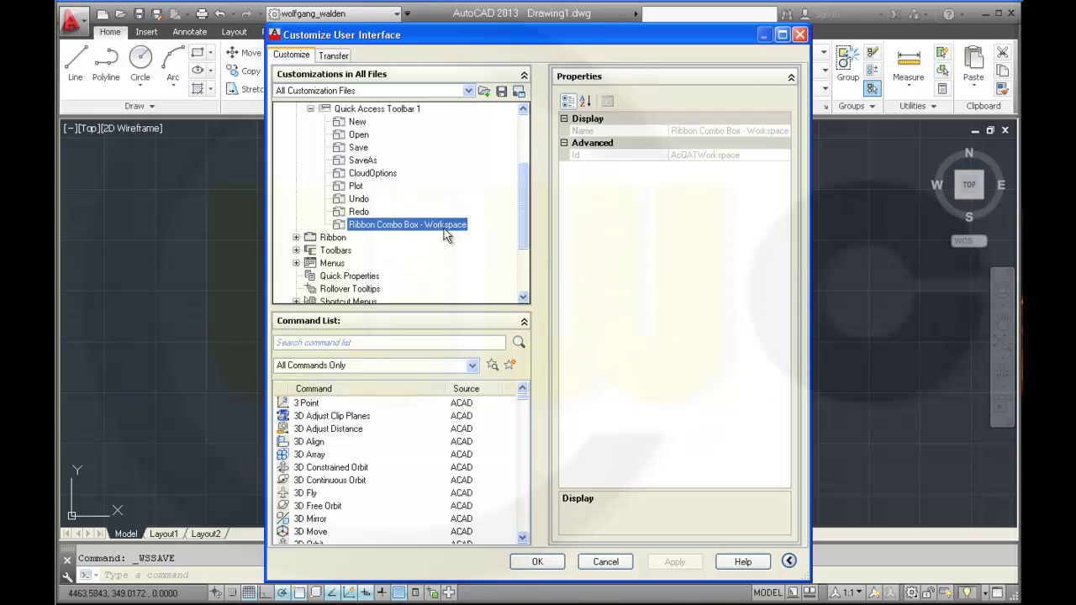
right_click(444, 228)
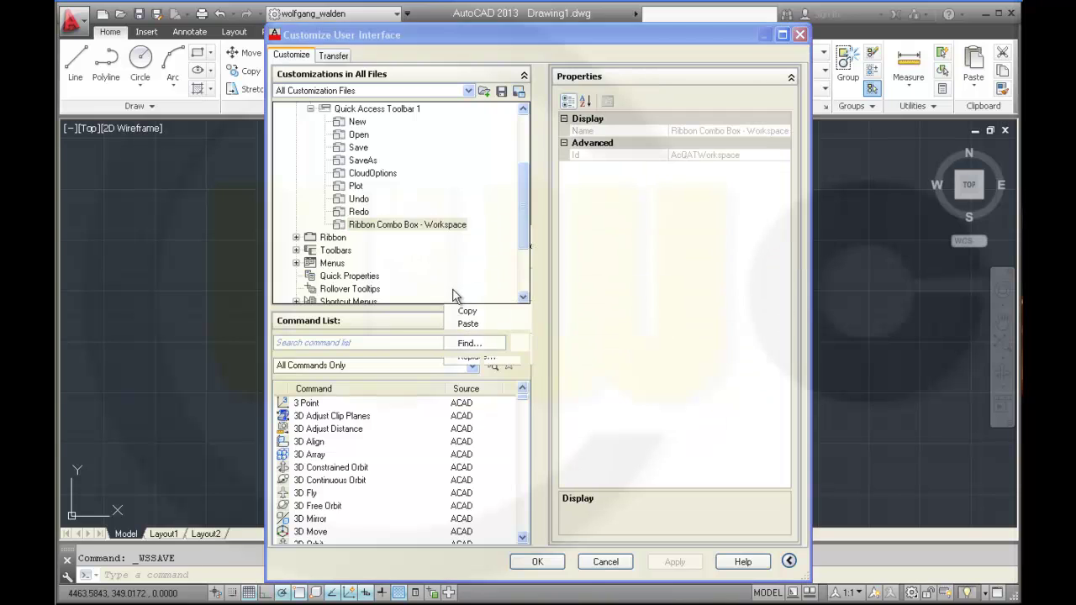
left_click(498, 329)
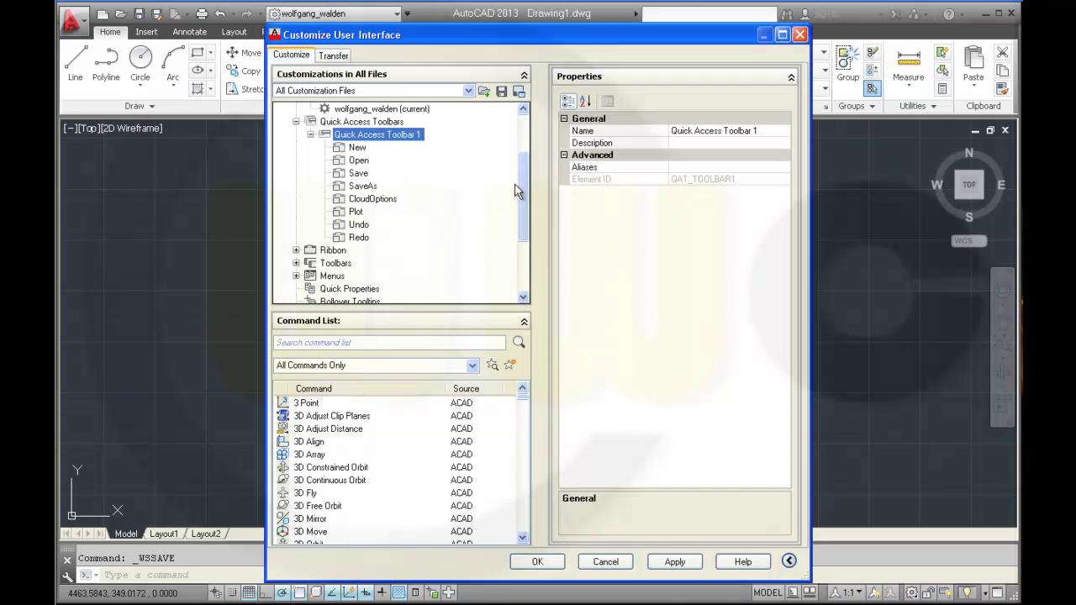
scroll(521, 220, "down", 2)
left_click_drag(523, 219, 522, 230)
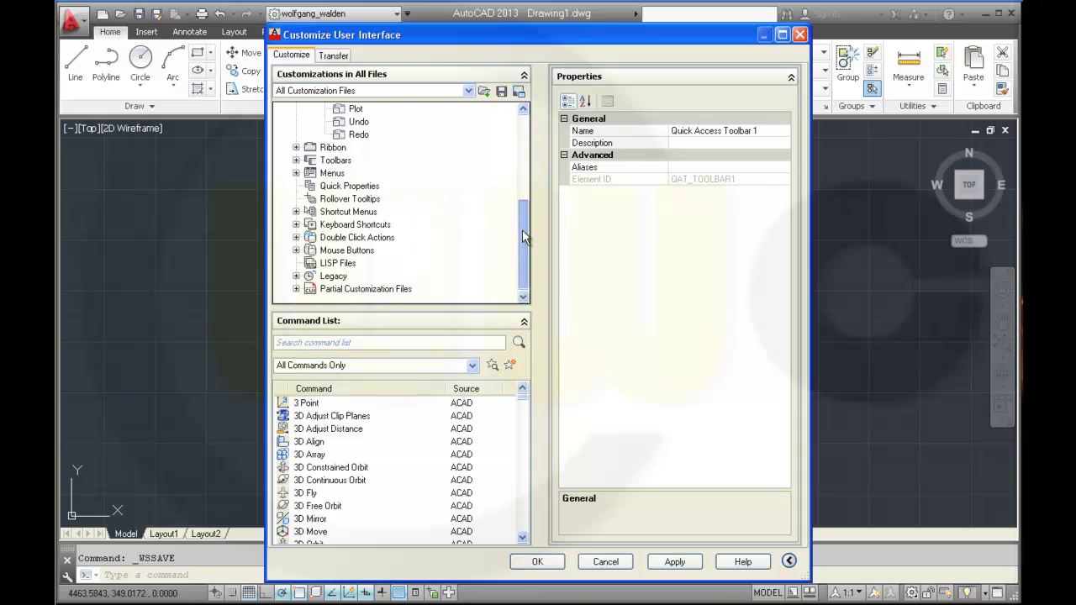
Preview the Home - Layers ribbon panel and find its Layer Combo Control in Row 3
left_click(296, 148)
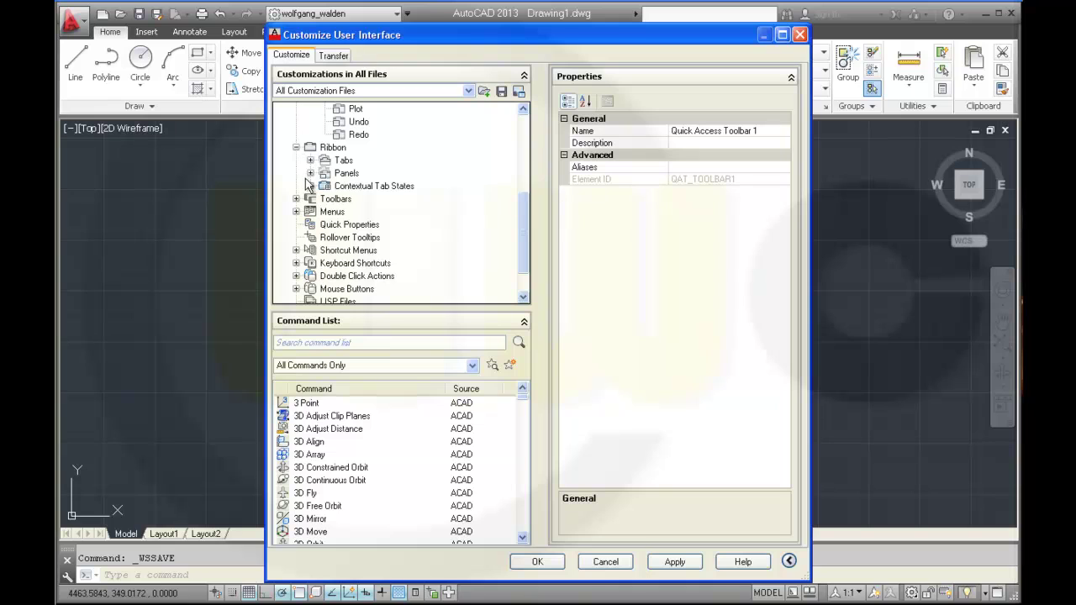
left_click(310, 173)
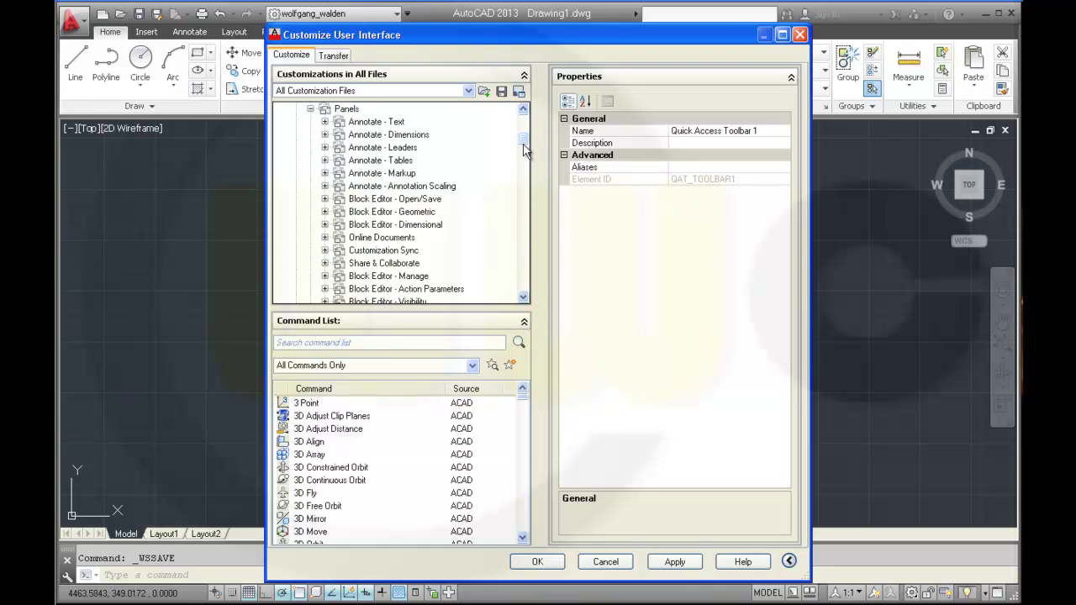
mouse_move(523, 146)
left_mouse_down()
mouse_move(515, 195)
mouse_move(512, 161)
left_mouse_up()
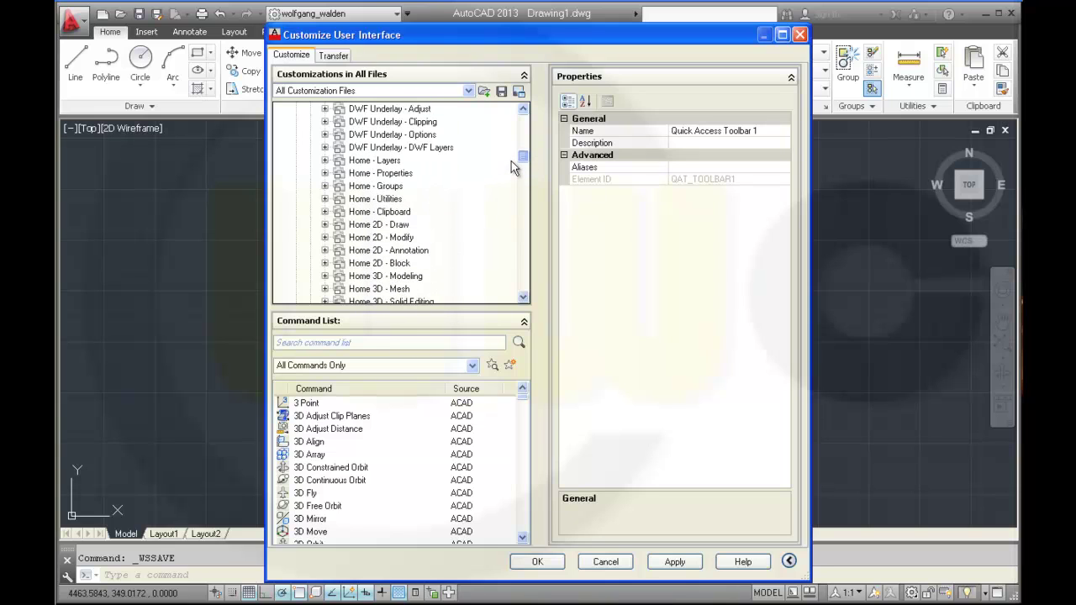
left_click(325, 160)
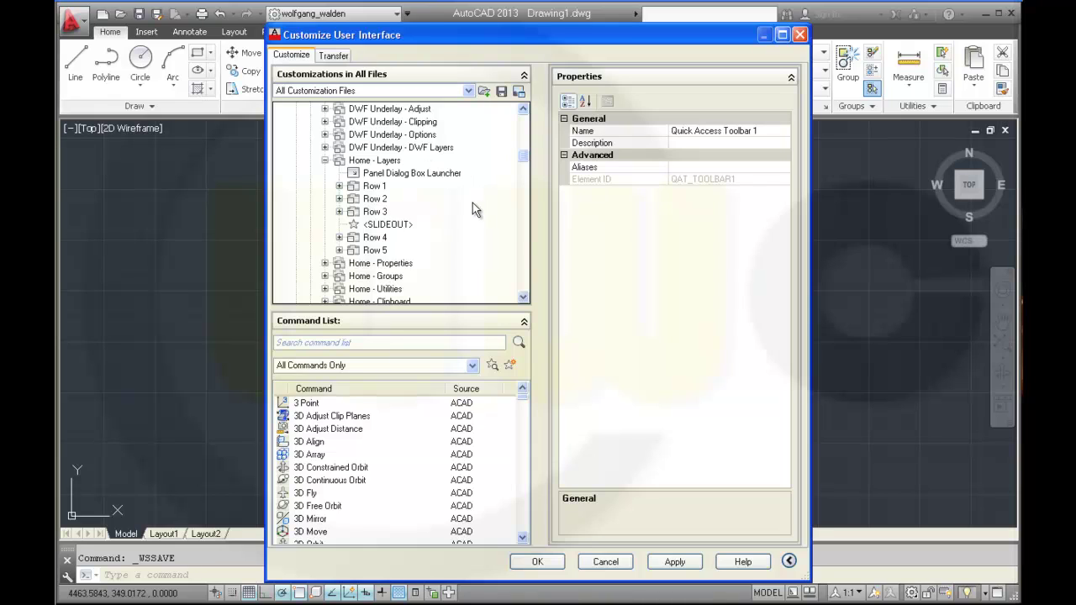
left_click(370, 161)
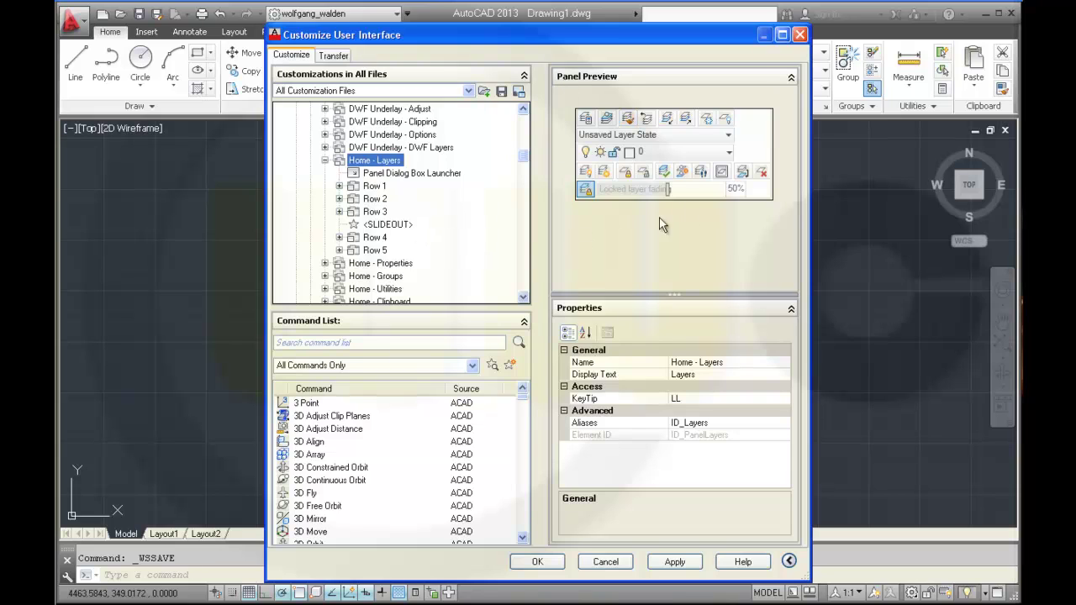
left_click(677, 154)
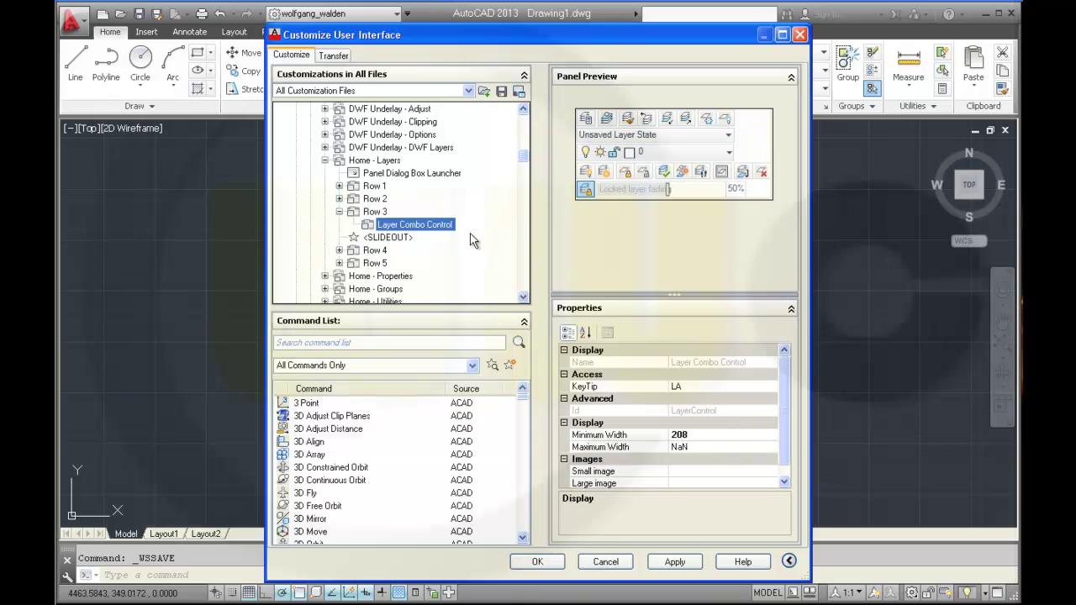
Copy the Layer Combo Control into Quick Access Toolbar 1 and apply the change
right_click(389, 232)
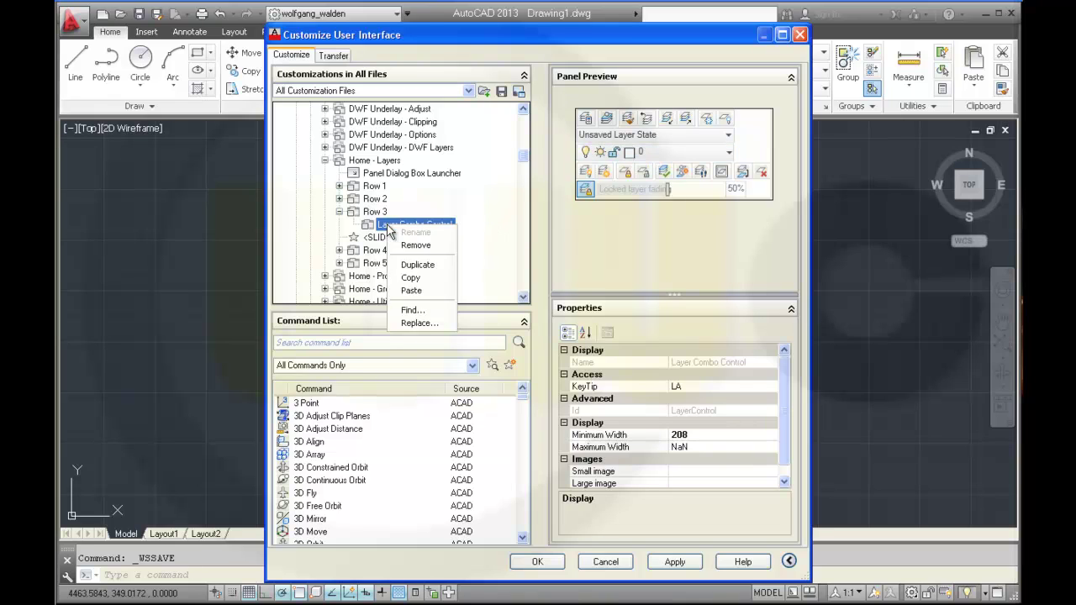
left_click(413, 279)
left_click_drag(529, 174, 530, 111)
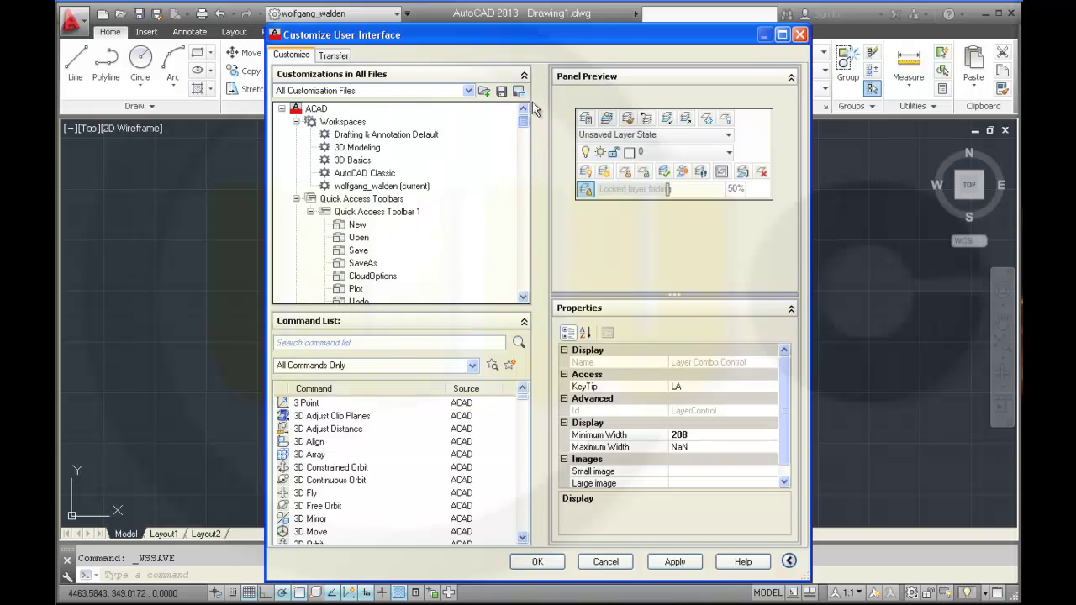
left_click(376, 215)
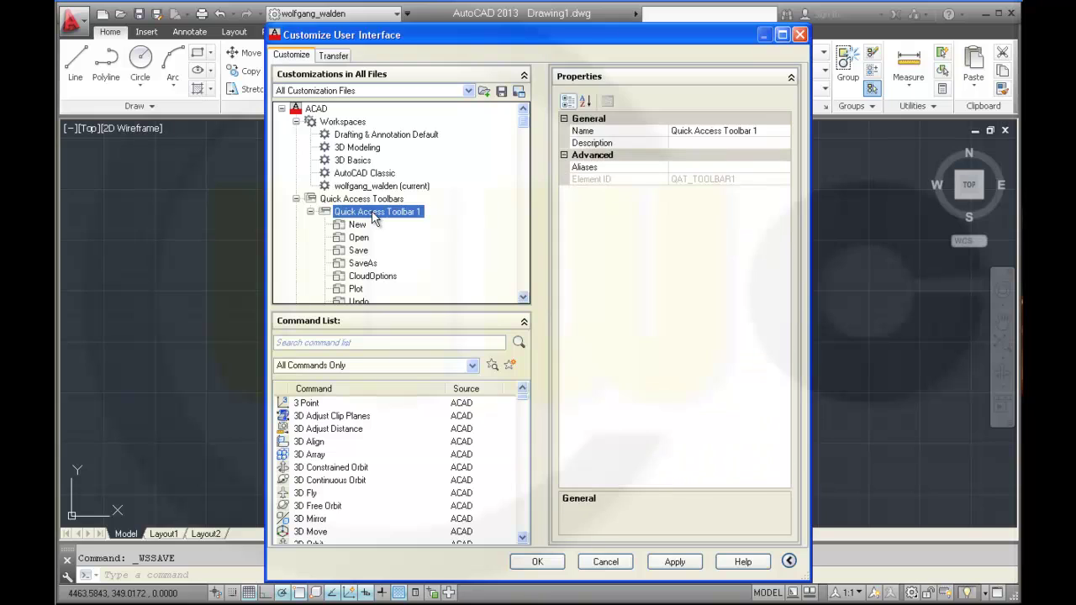
right_click(373, 214)
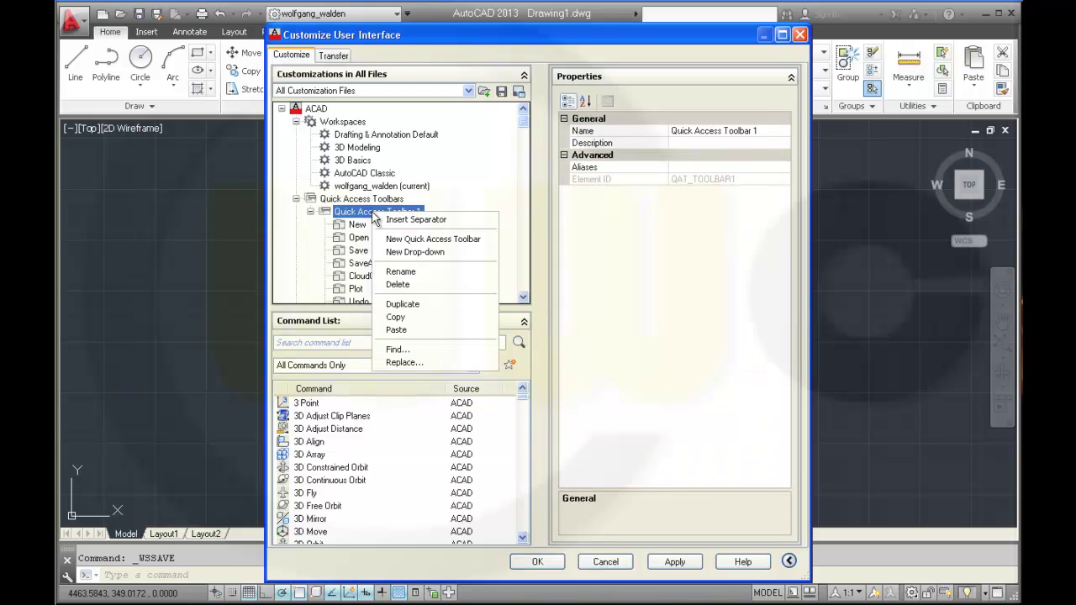
left_click(417, 330)
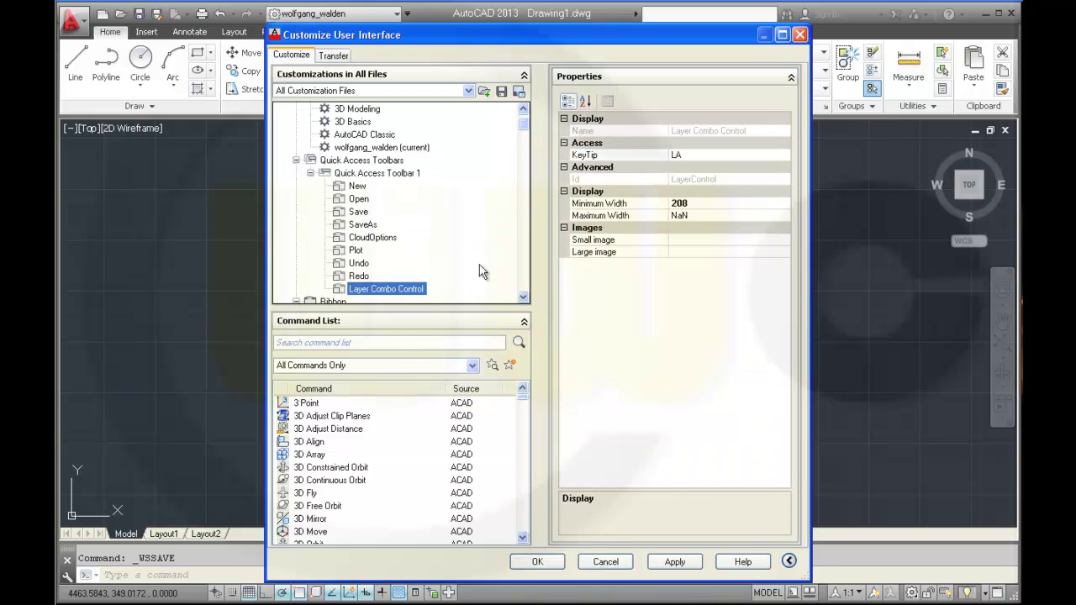
left_click(673, 563)
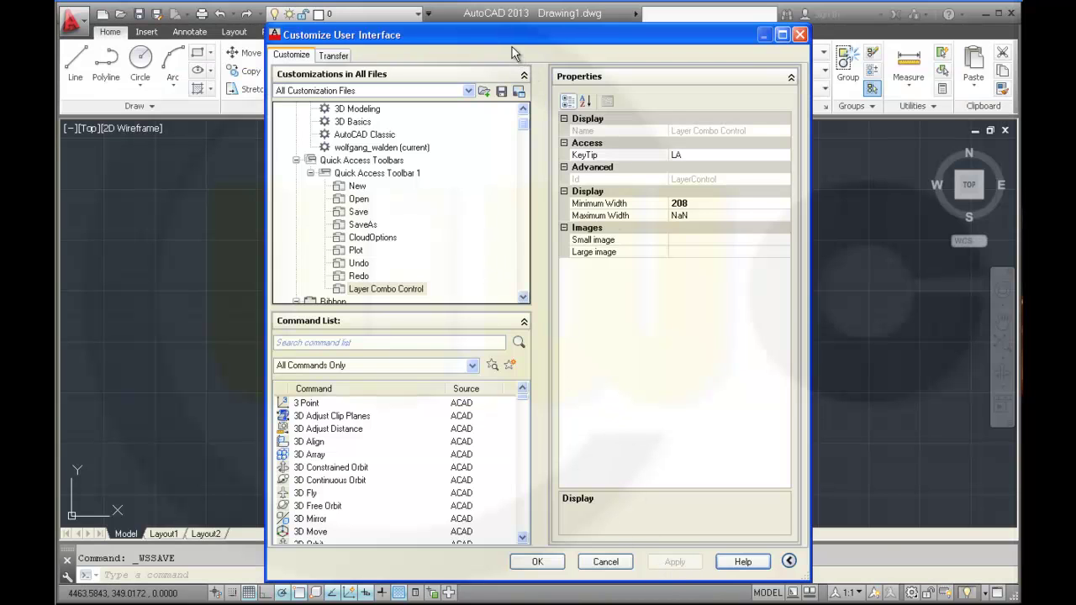
Move the CUI window aside to check the new layer dropdown on the toolbar
left_click_drag(522, 34, 686, 108)
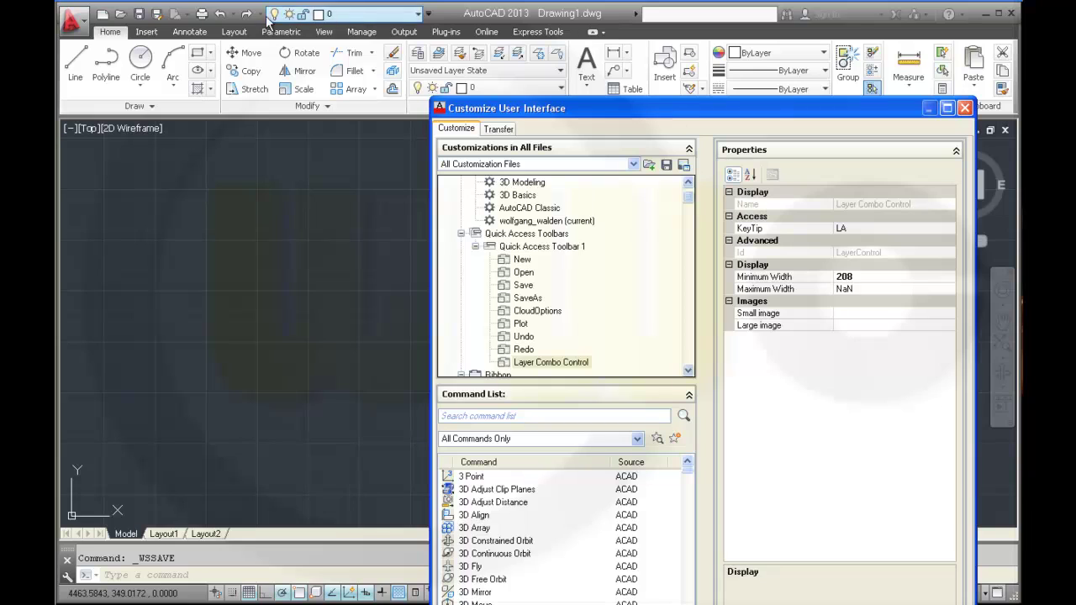
left_click(420, 18)
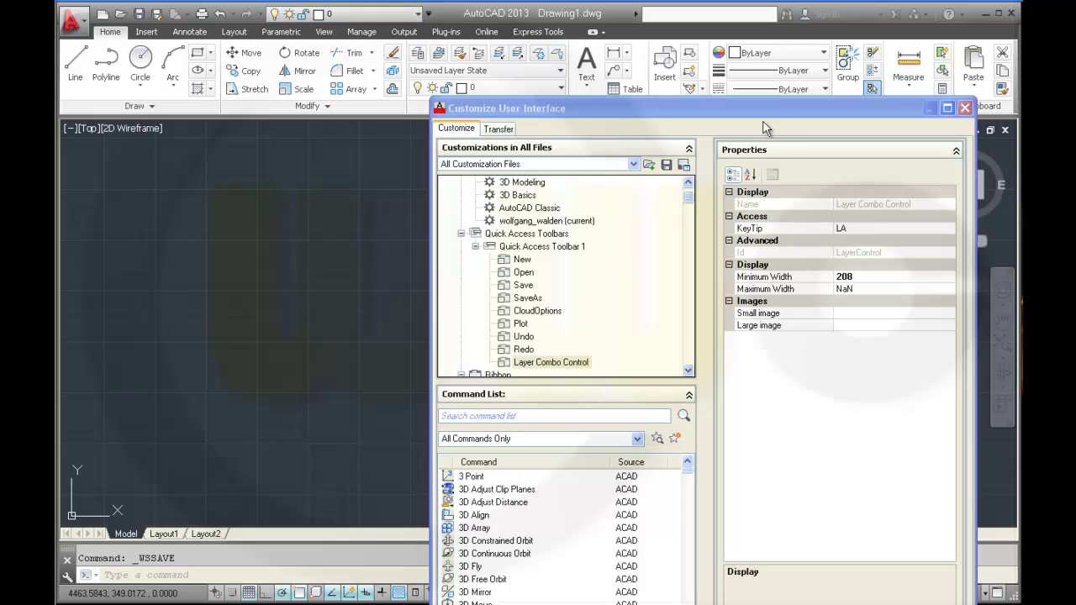
left_click_drag(732, 113, 510, 51)
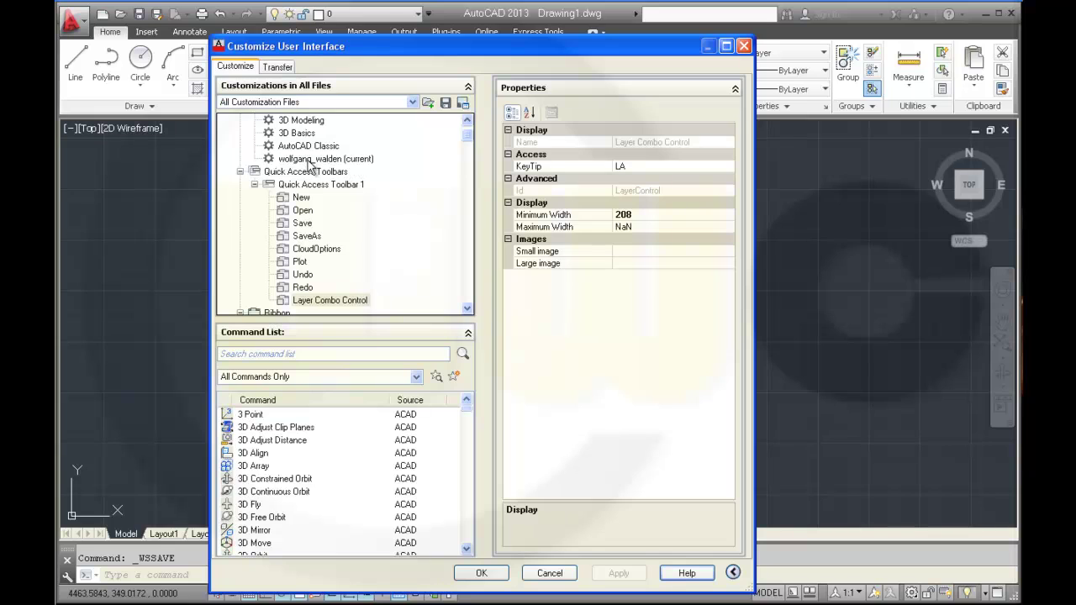
Transfer the wolfgang_walden workspace into wolfgang_acad_2013.cuix, overwriting the existing file, and close customization
left_click(280, 67)
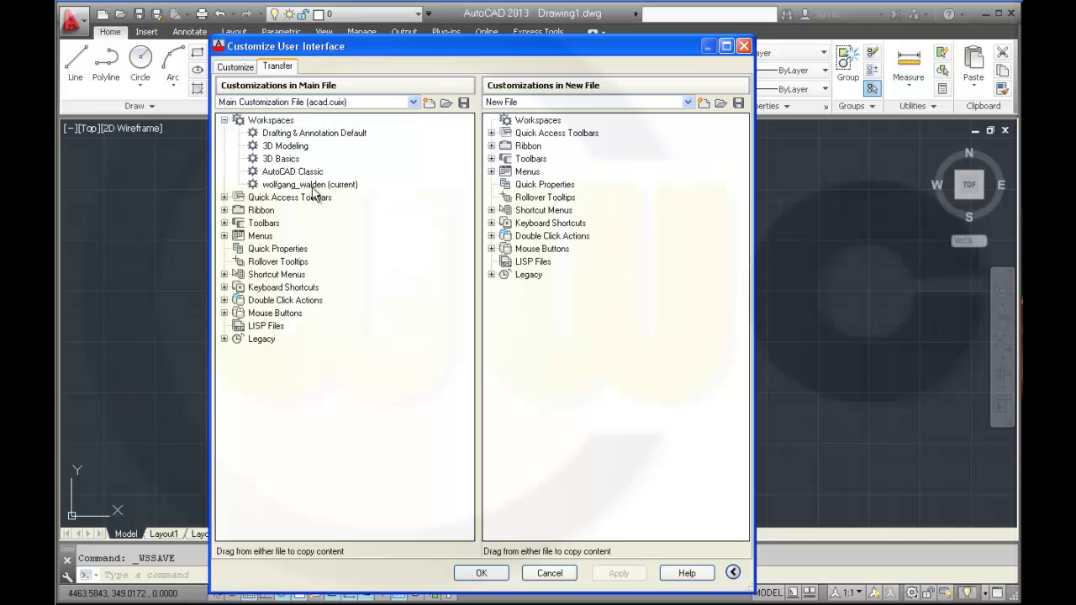
left_click_drag(313, 192, 558, 132)
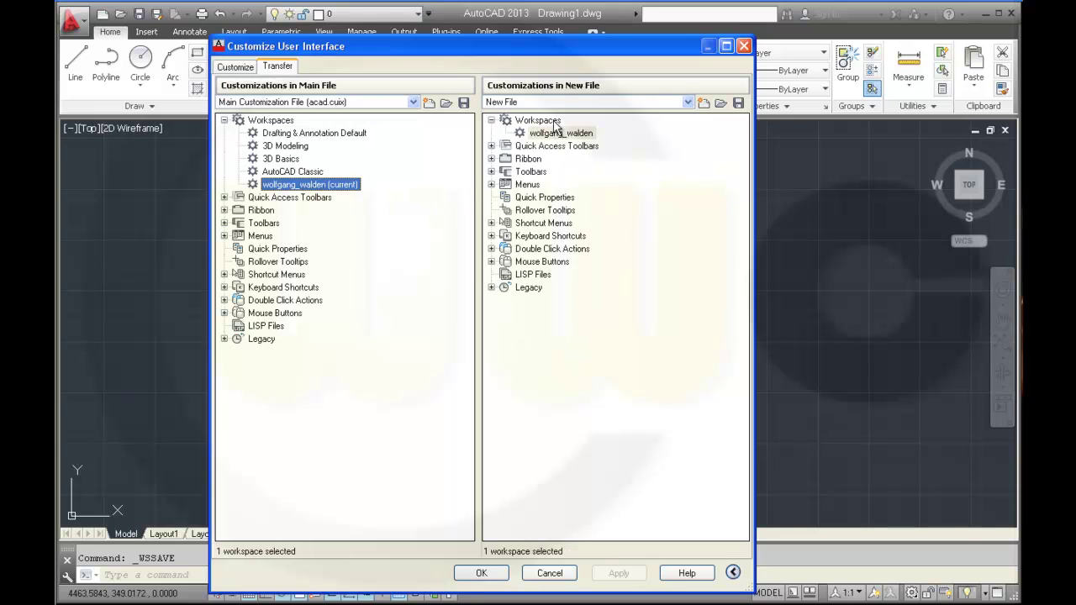
left_click(738, 102)
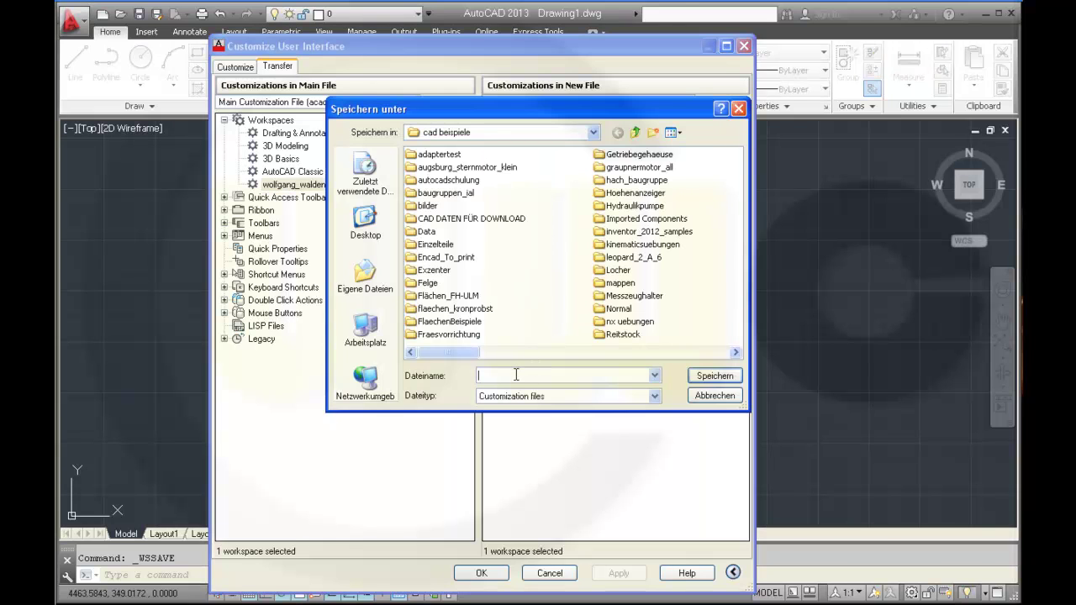
type("wolfgang_acad_2013")
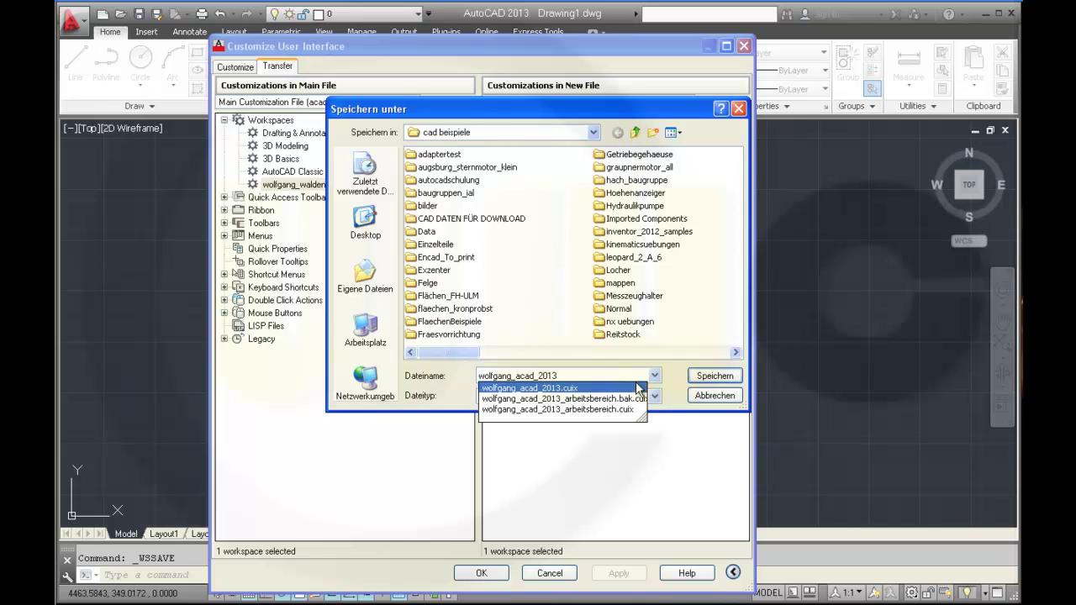
left_click(707, 376)
left_click(512, 283)
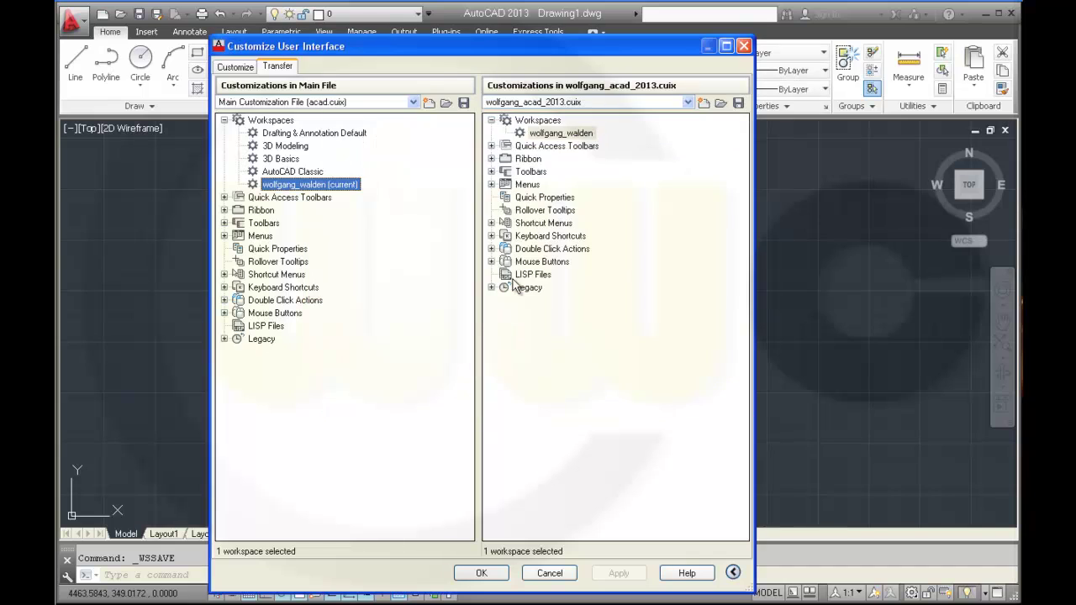
left_click(489, 579)
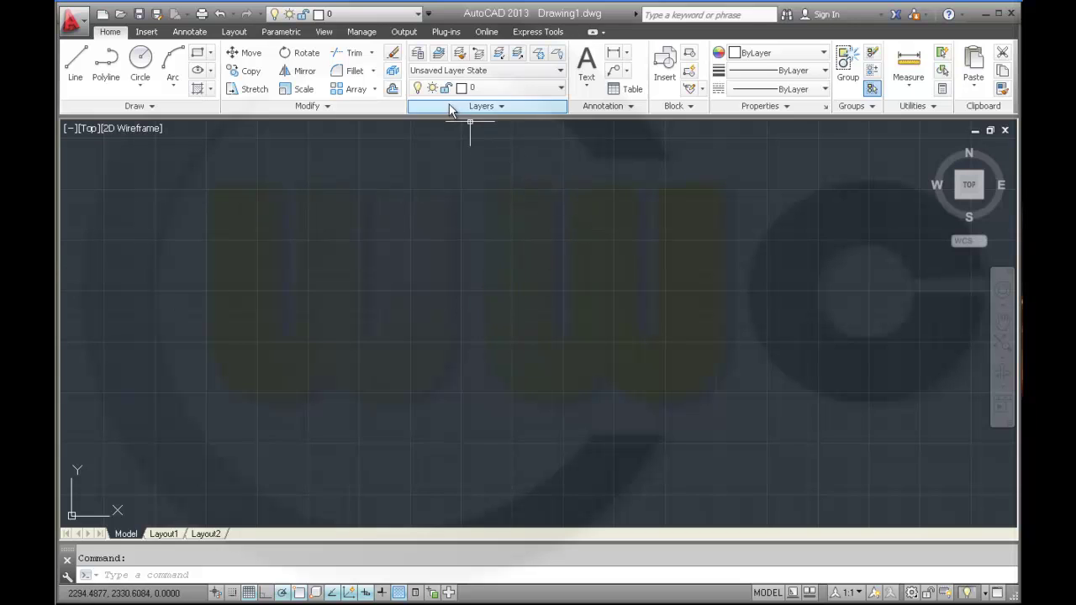
Open the Layer Properties Manager and anchor it to the left edge
left_click(418, 56)
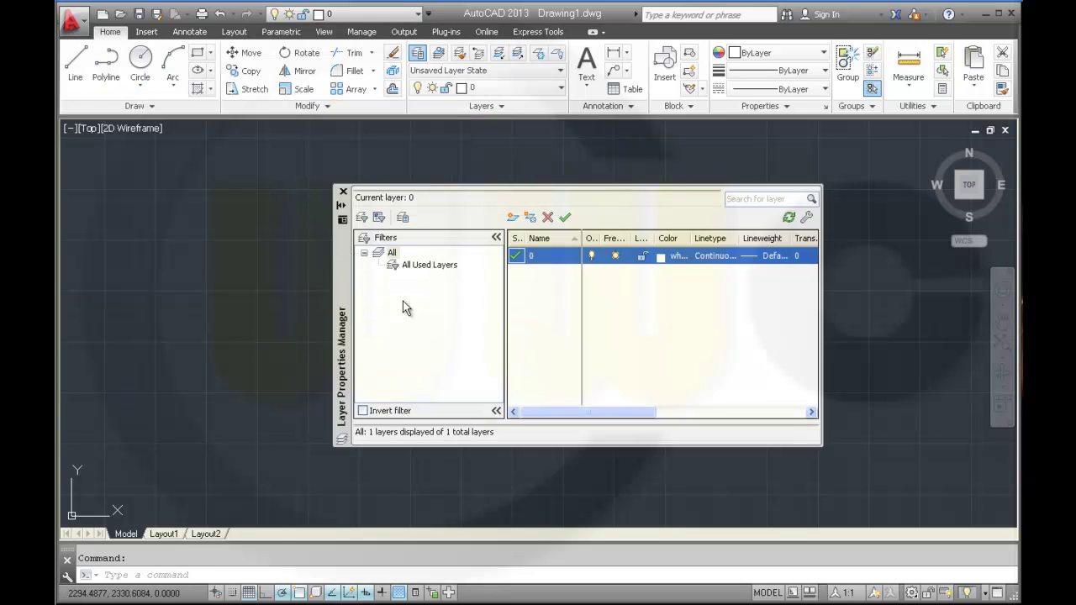
left_click(343, 221)
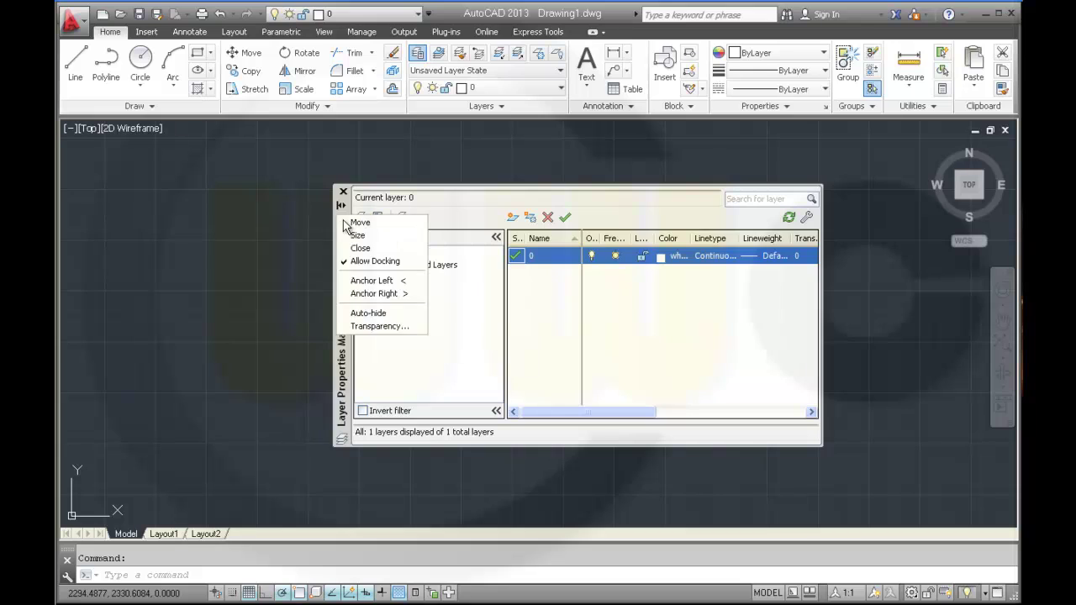
left_click(375, 282)
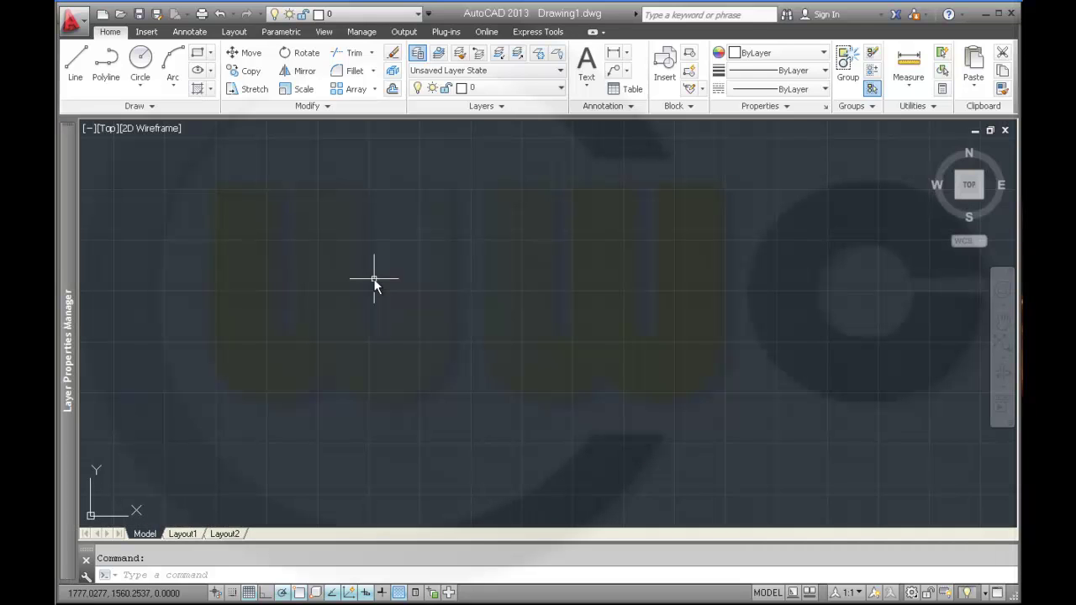
Set the anchored palette tabs to display as icons only
mouse_move(63, 247)
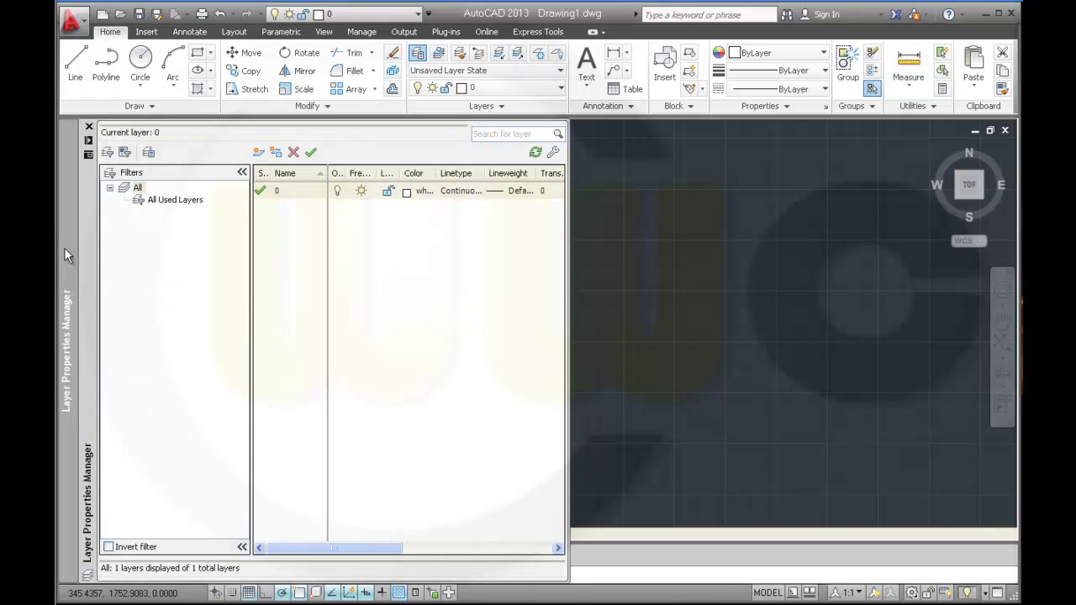
right_click(65, 250)
left_click(81, 258)
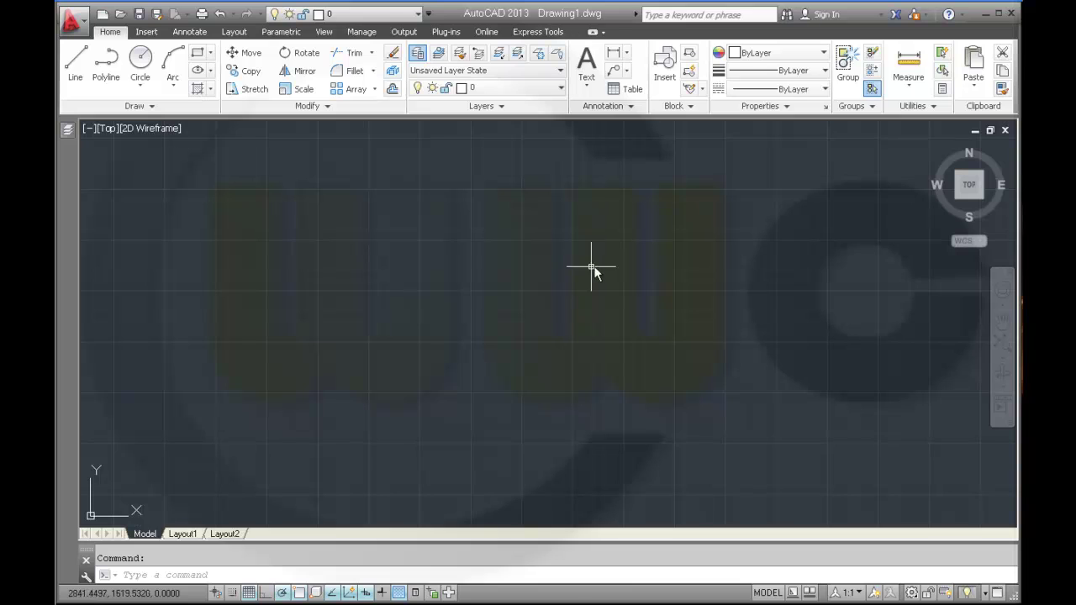
Anchor the Properties palette to the left edge below the layer manager
left_click(826, 108)
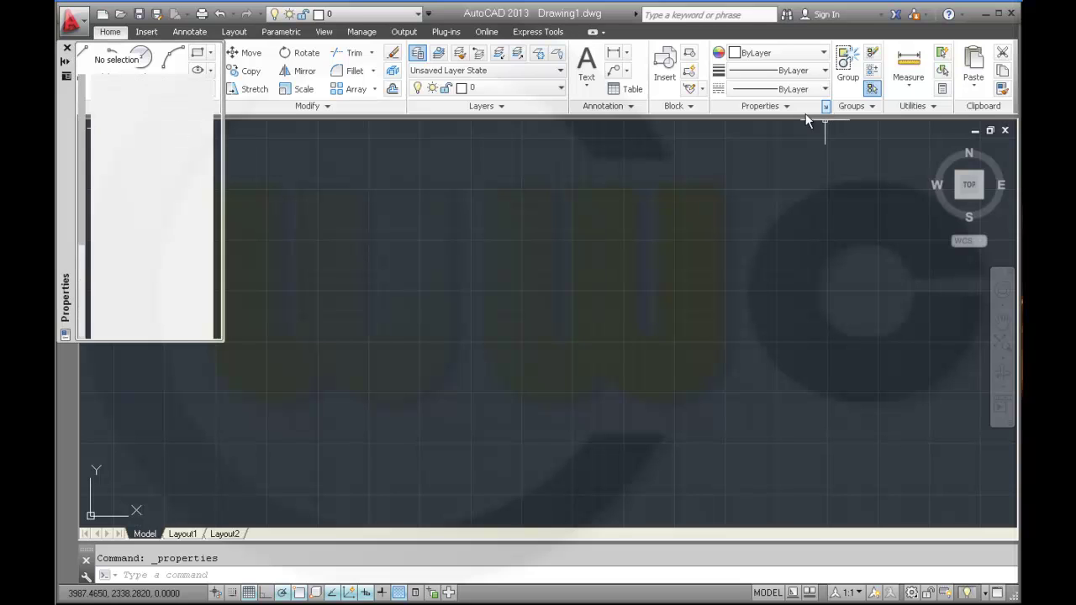
left_click(66, 77)
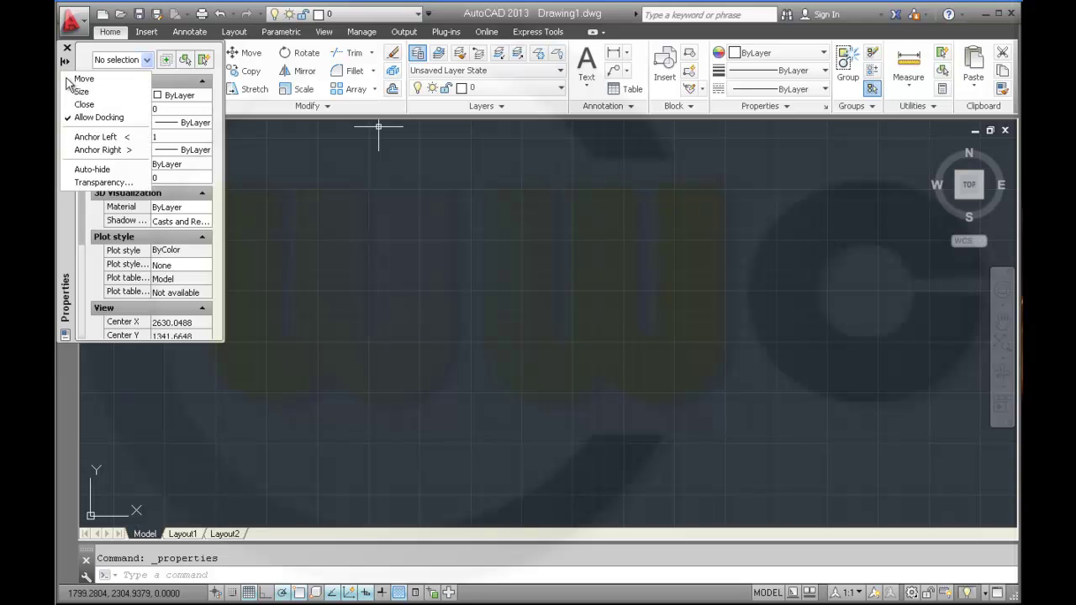
left_click(93, 137)
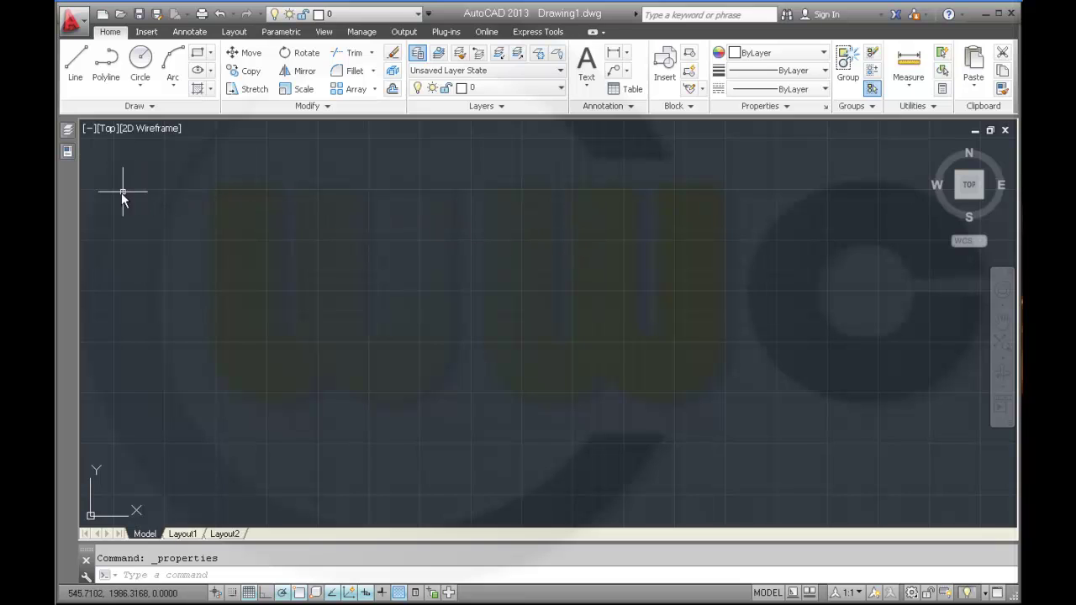
Open DesignCenter from the View tab and anchor it left beside the other palettes
left_click(367, 34)
left_click(324, 33)
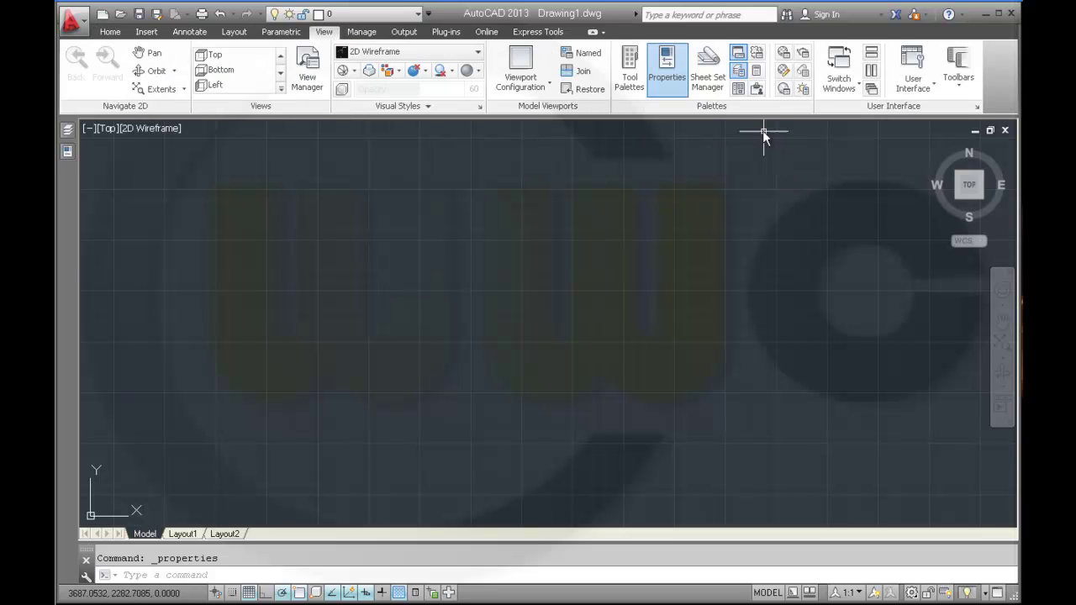
left_click(739, 89)
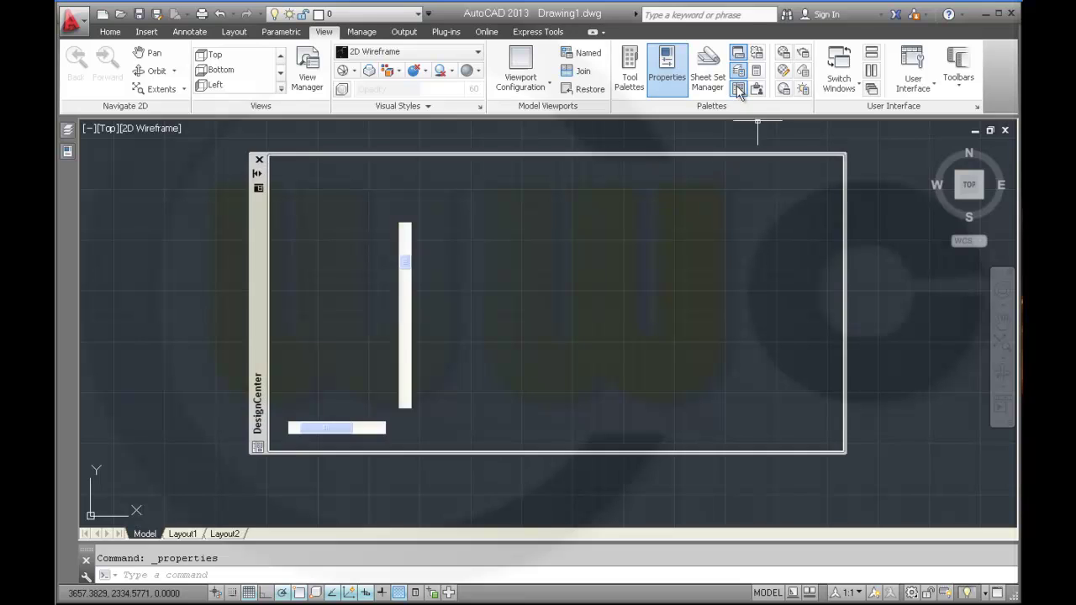
left_click(259, 191)
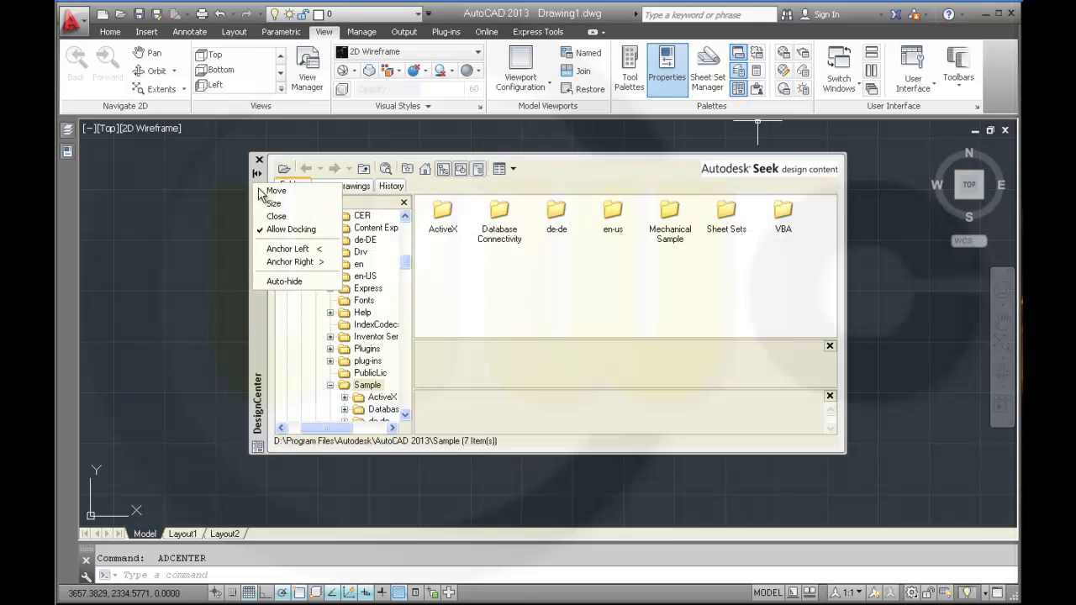
left_click(288, 248)
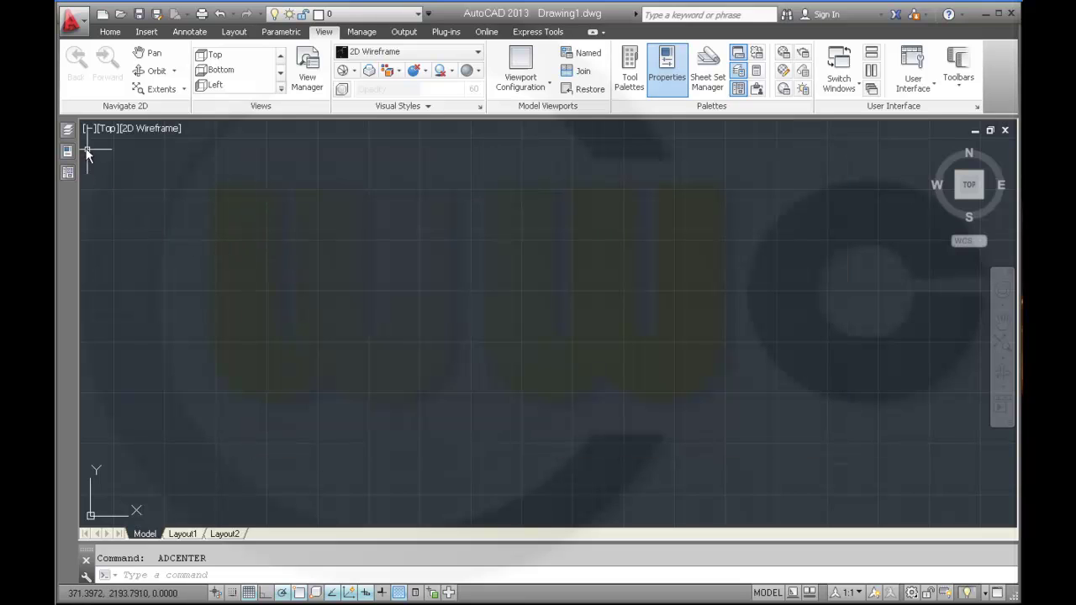
mouse_move(72, 183)
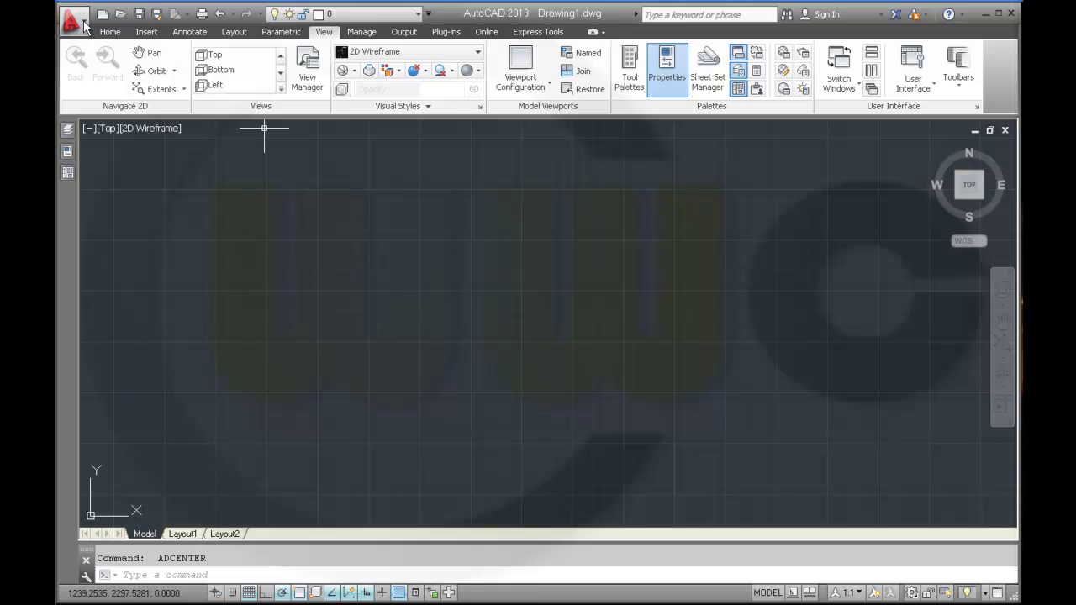
left_click(71, 23)
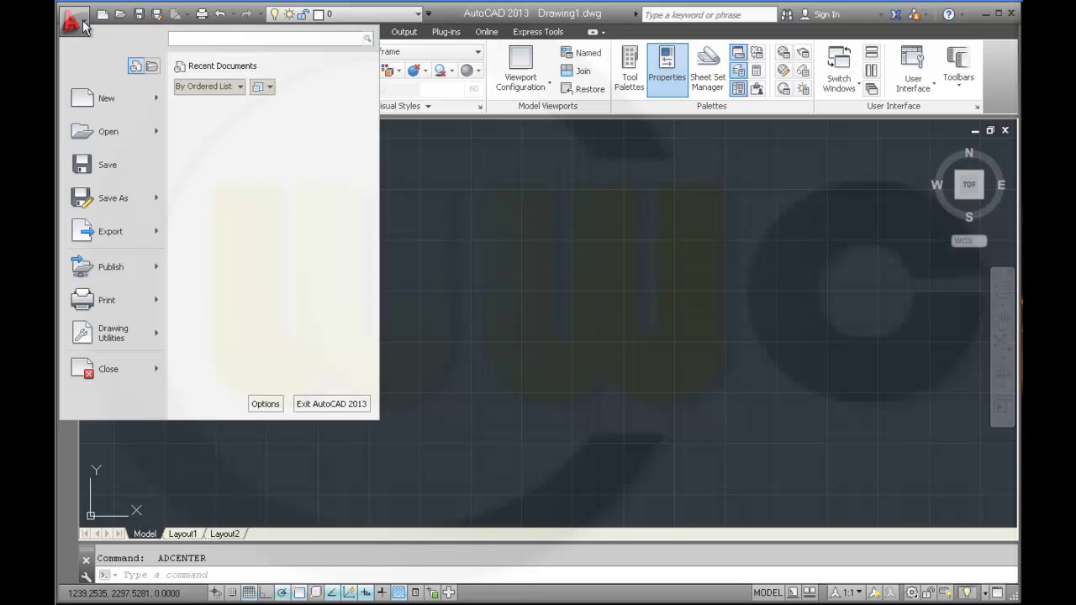
left_click(266, 404)
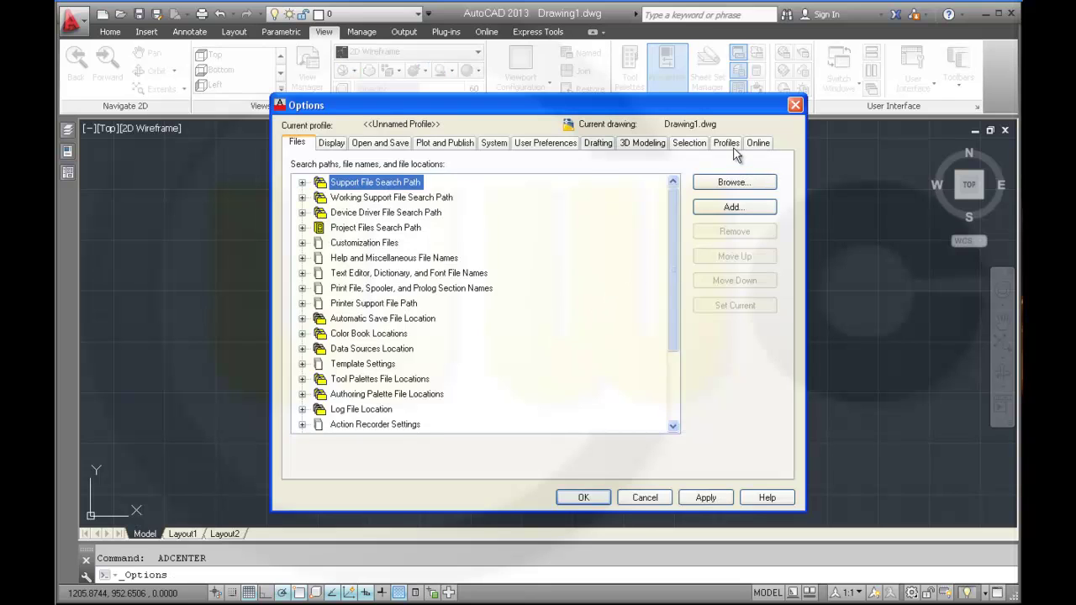
left_click(728, 143)
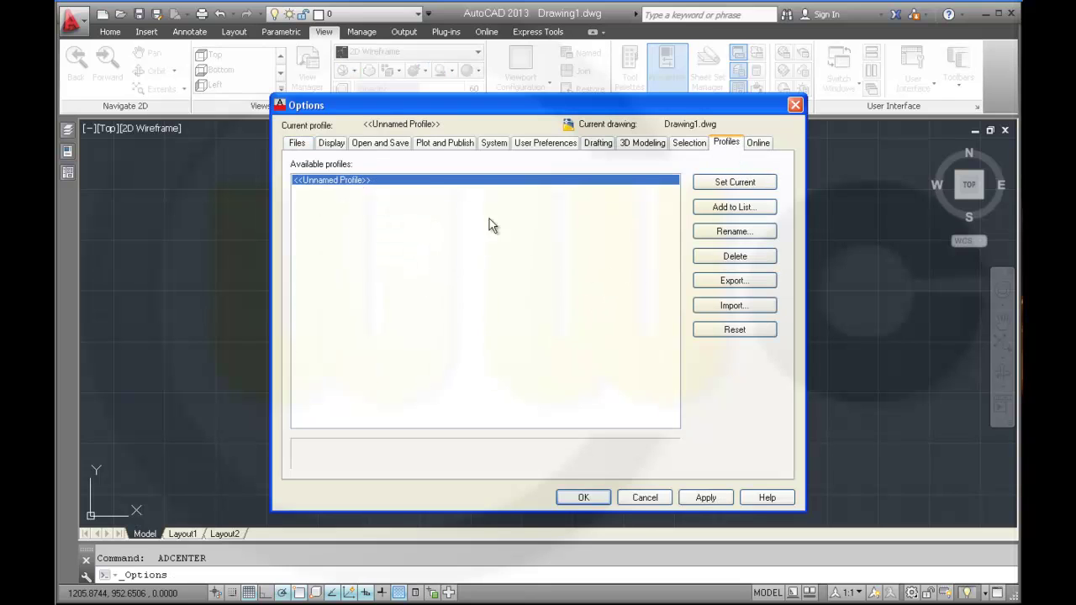
left_click(719, 209)
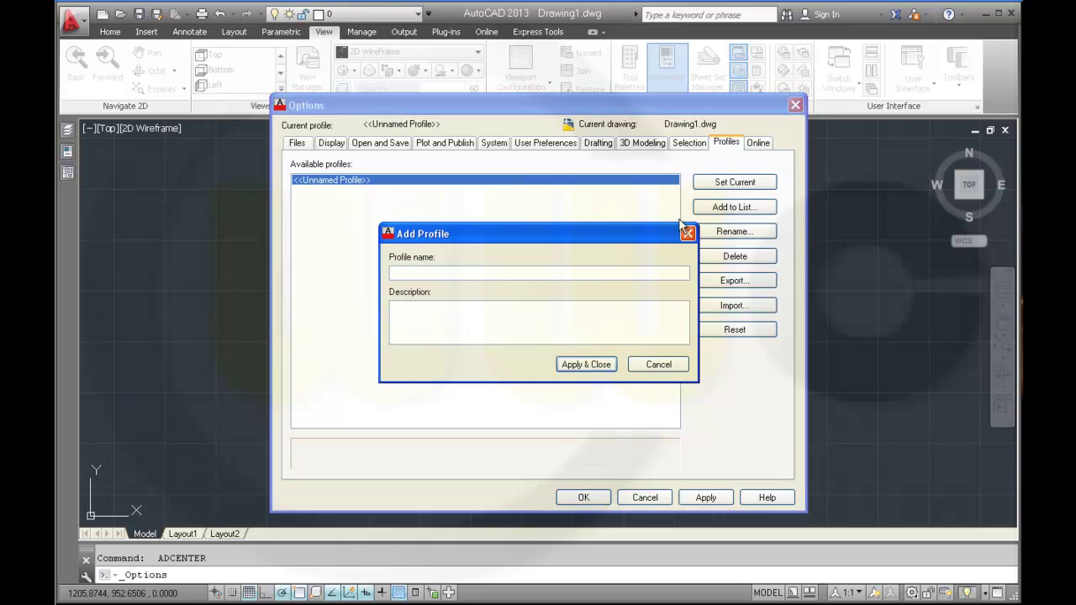
type("wolfgang_walden")
left_click(601, 367)
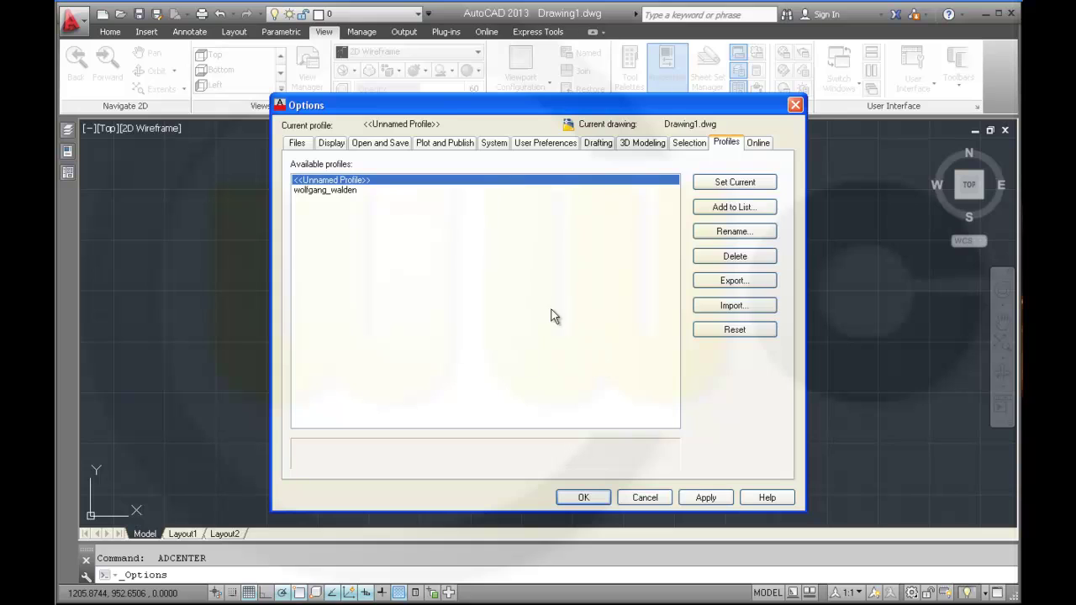
left_click(351, 193)
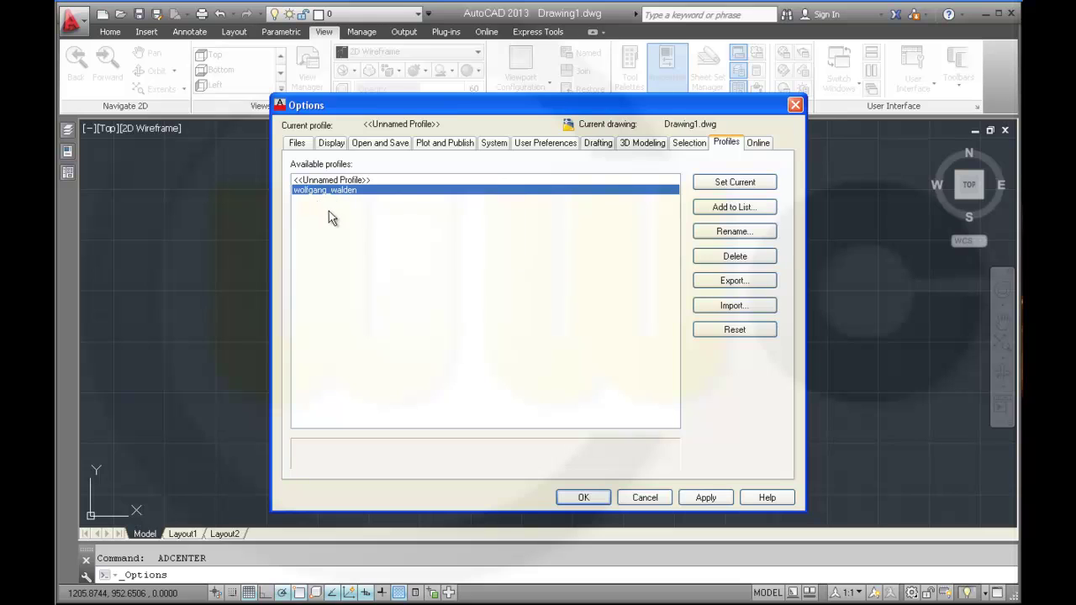
left_click(594, 498)
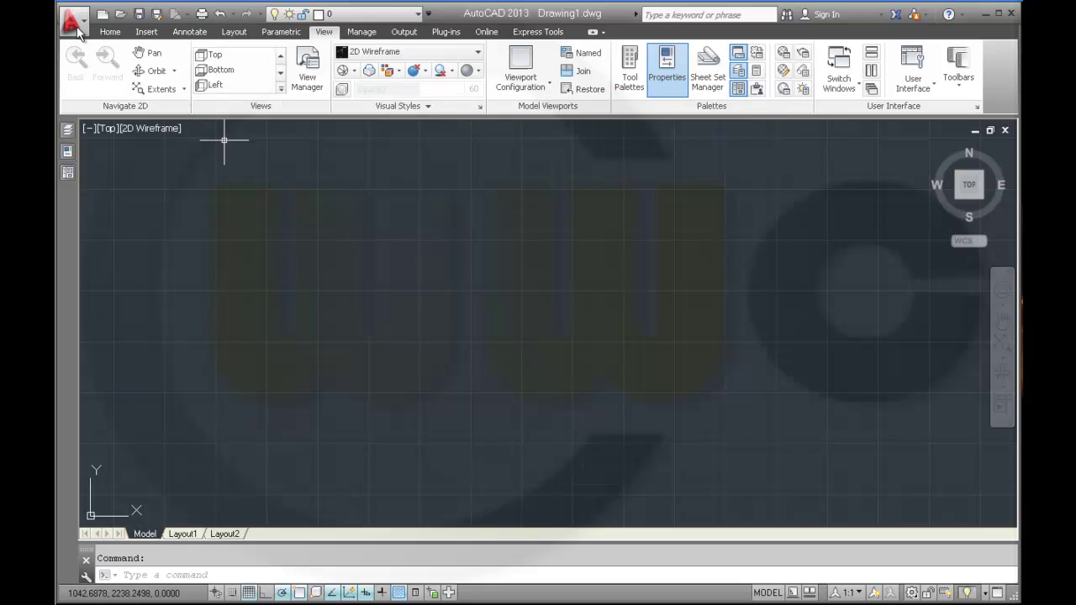
Set wolfgang_walden as the current profile in Options and close the dialog
left_click(73, 22)
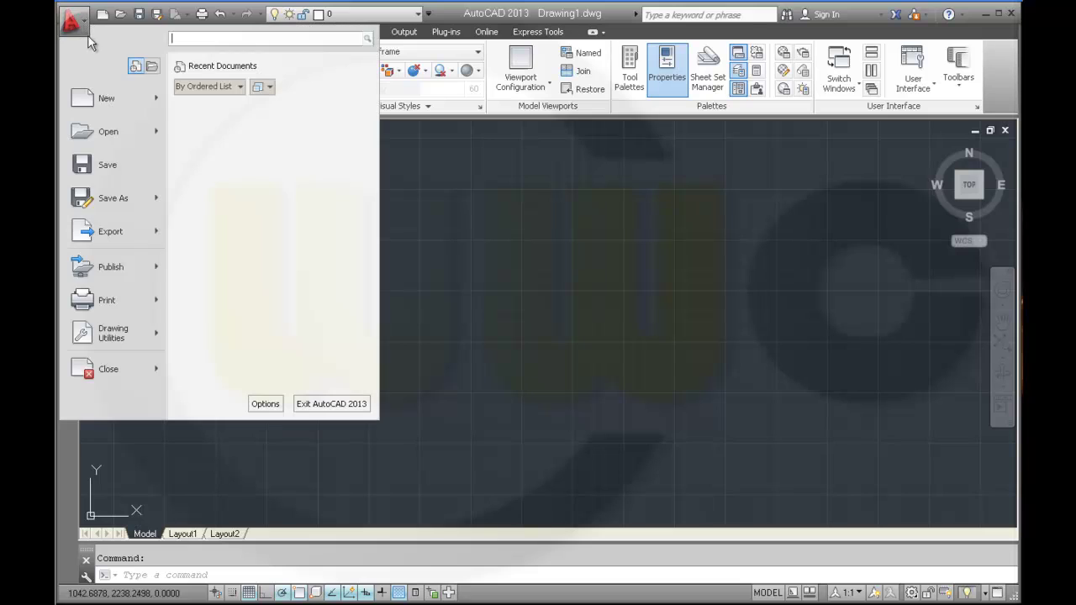
left_click(264, 404)
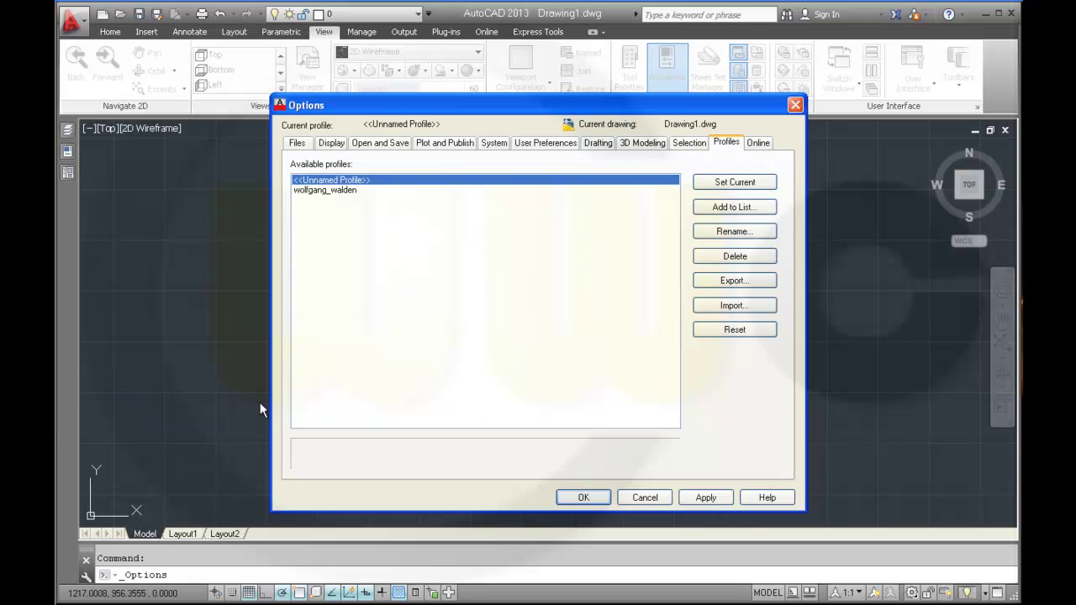
double_click(336, 191)
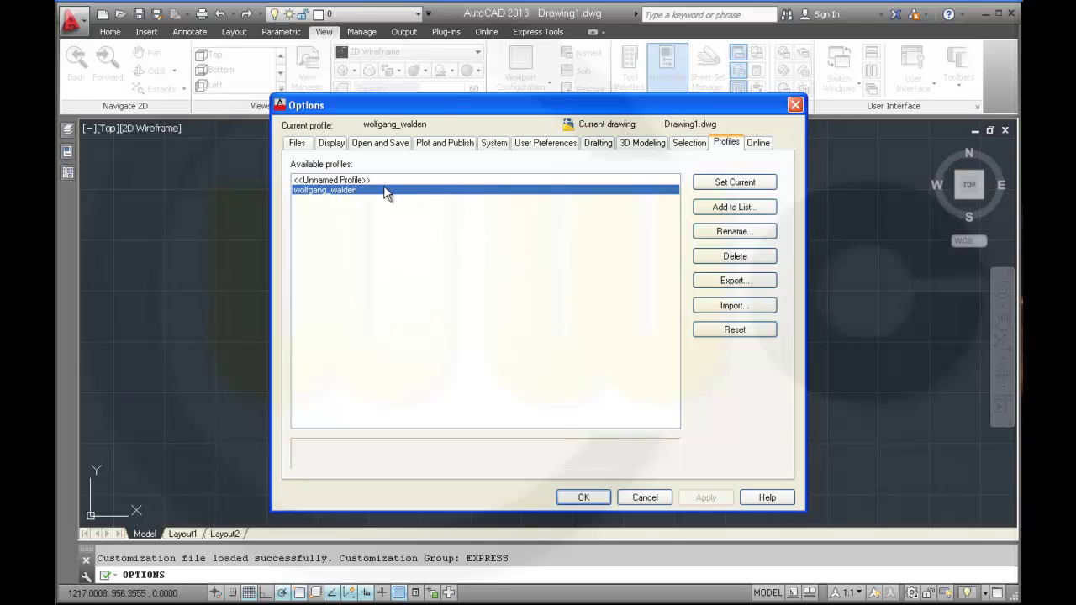
left_click(708, 184)
left_click(583, 497)
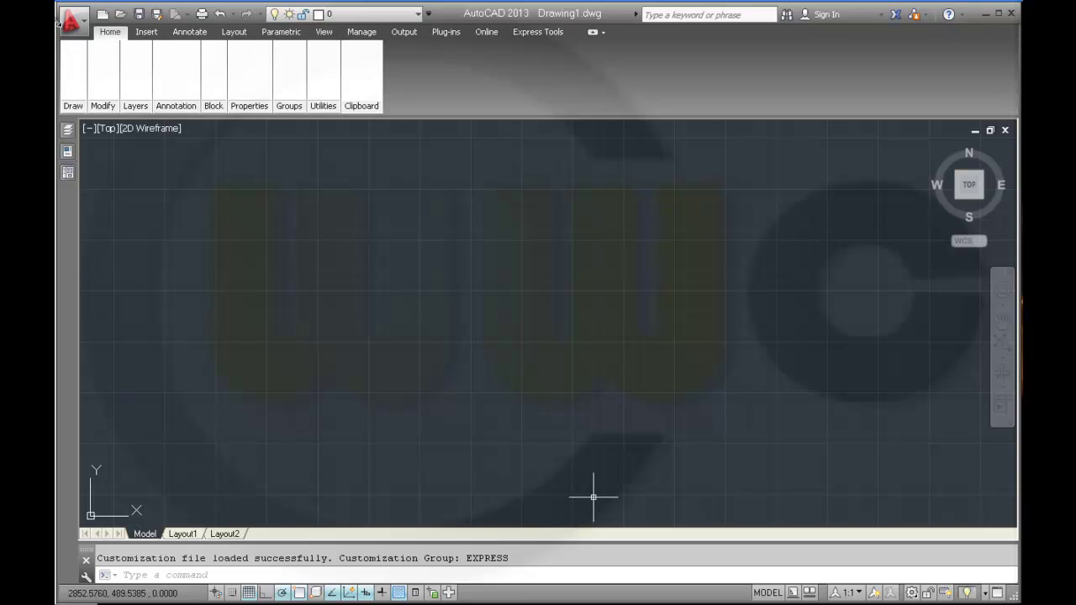
left_click(74, 21)
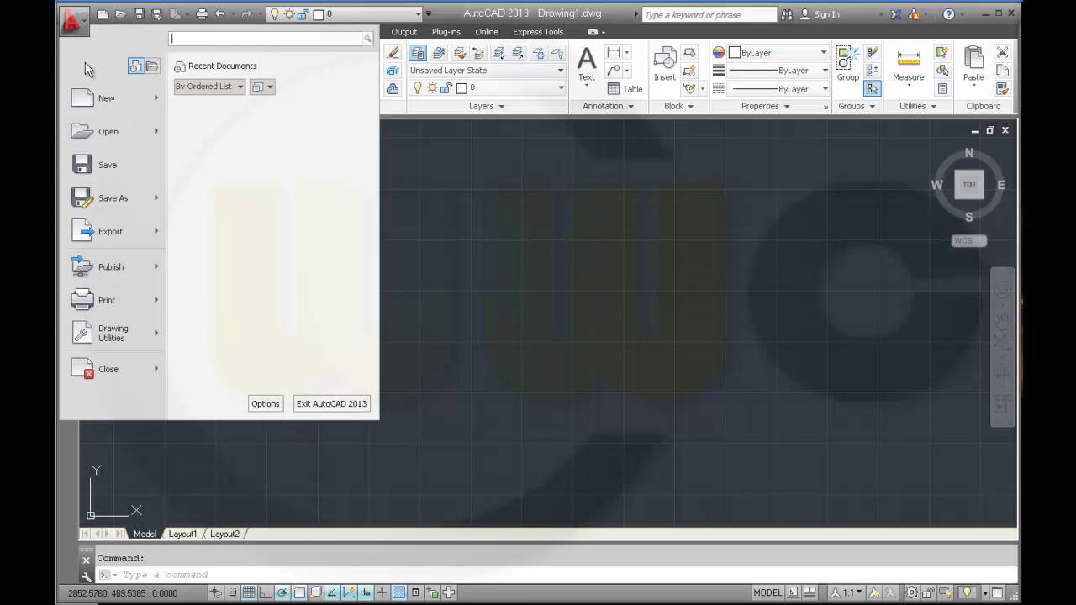
Change the 2D model space uniform background colour to White and close Options
left_click(270, 403)
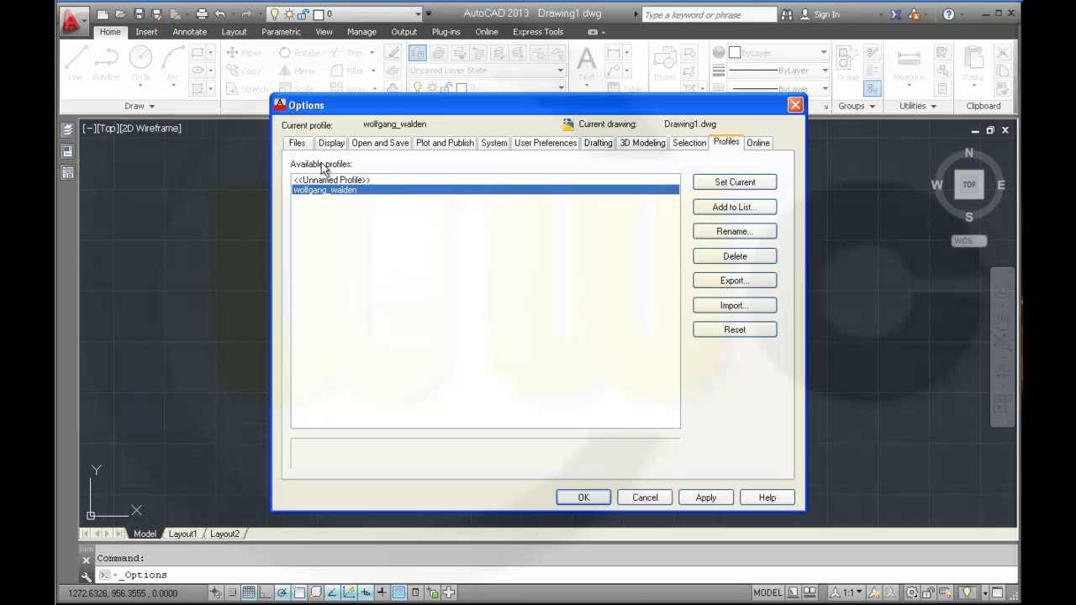
left_click(324, 142)
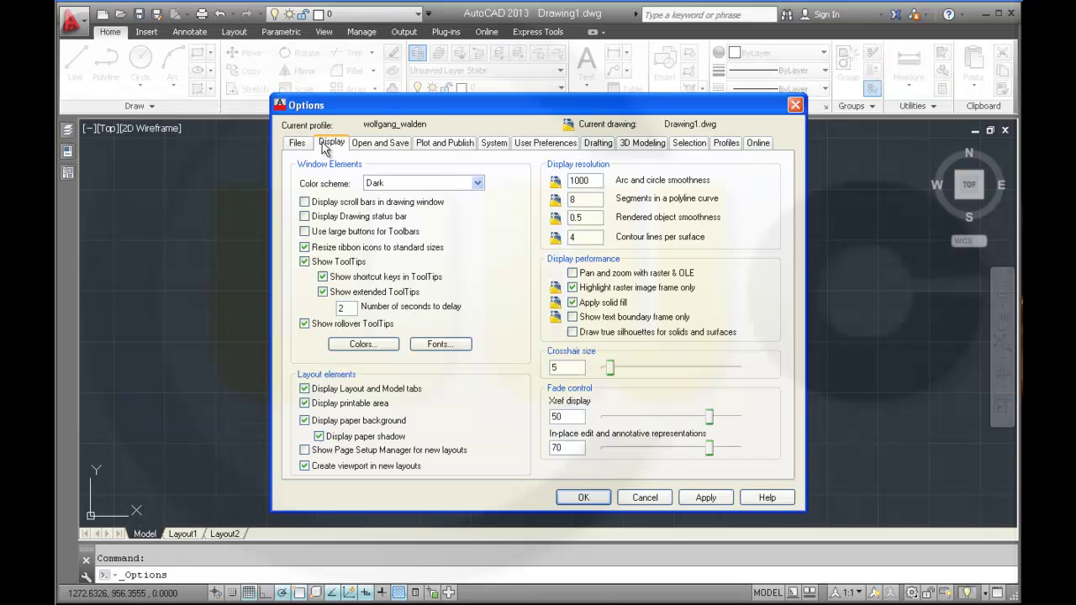
left_click(357, 344)
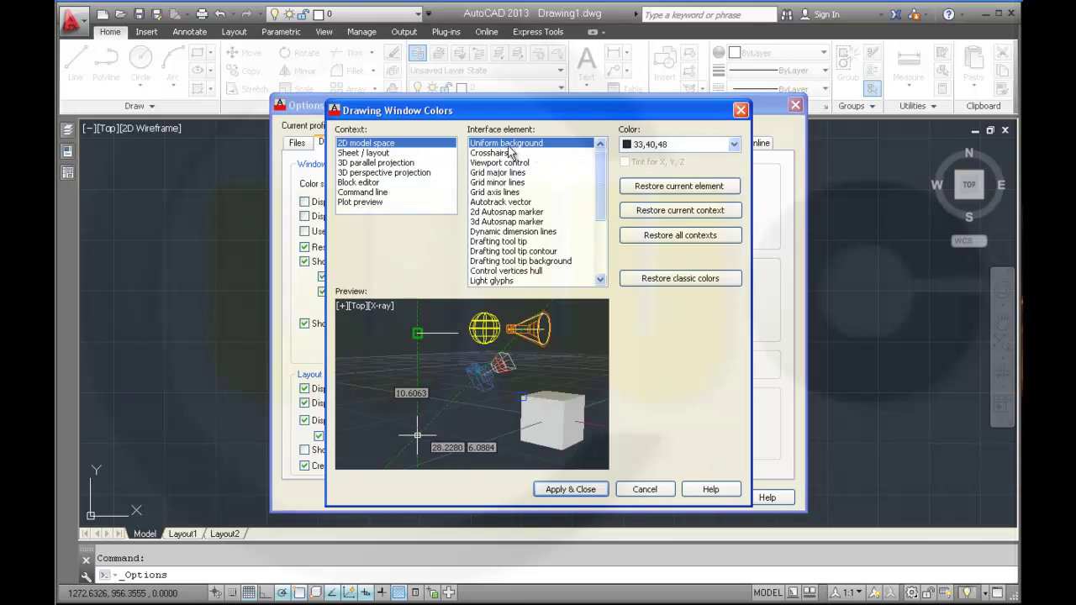
left_click(718, 144)
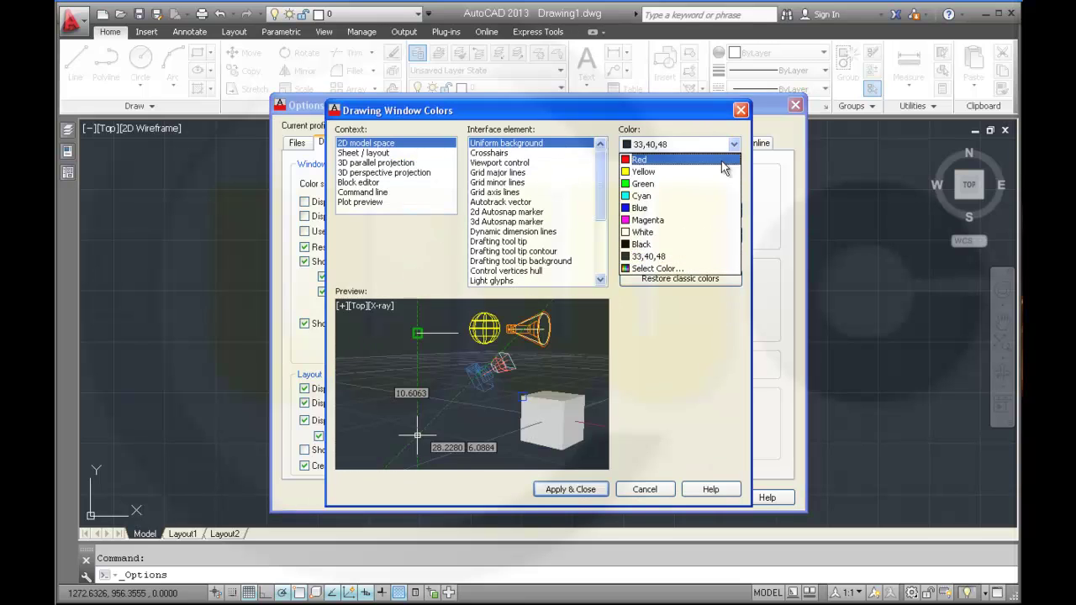
left_click(688, 236)
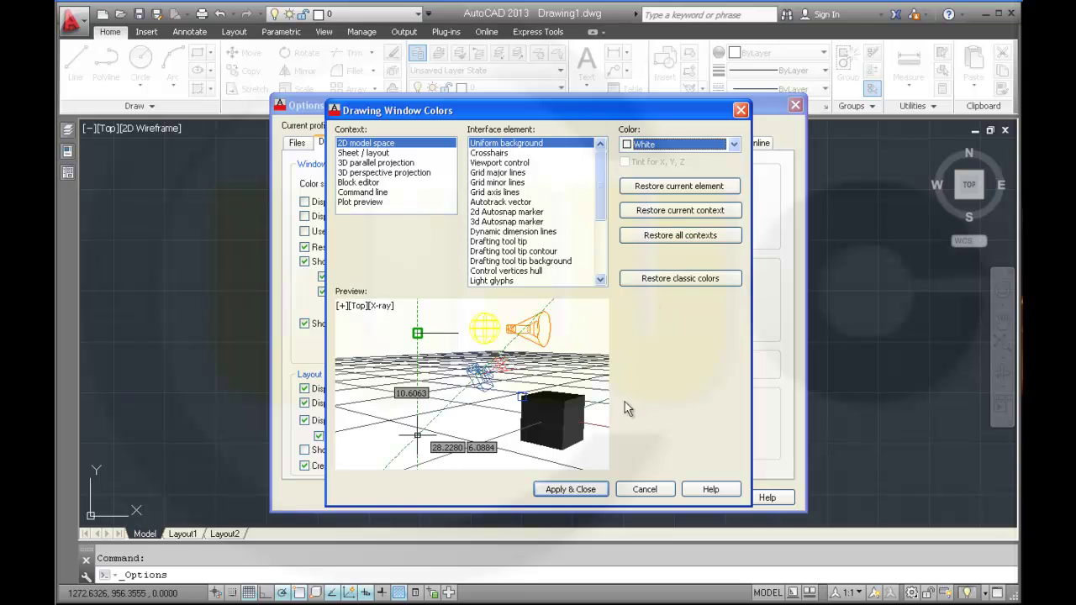
left_click(596, 491)
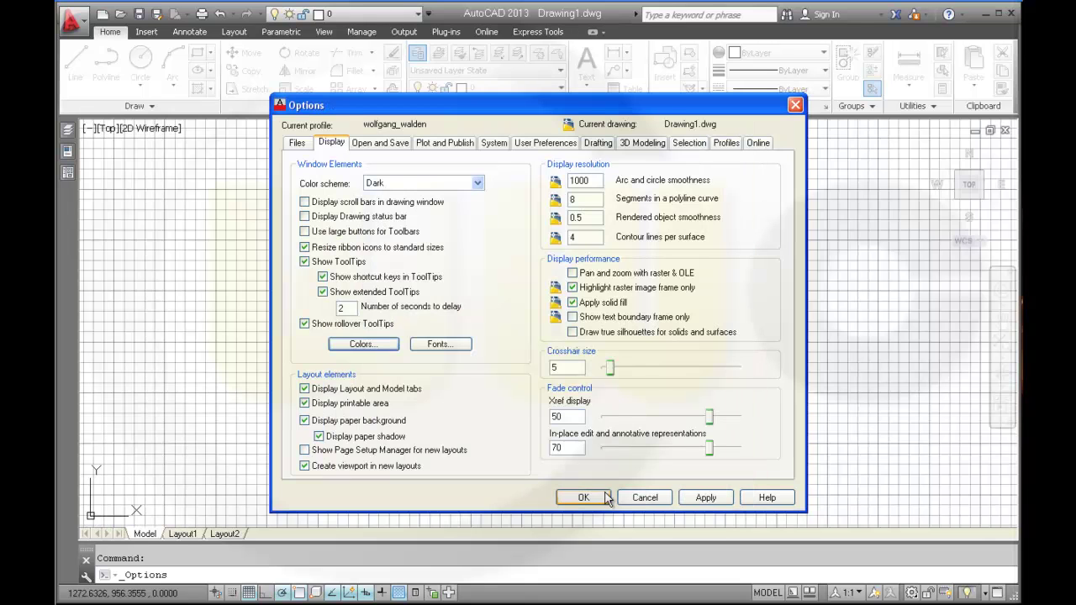
left_click(583, 498)
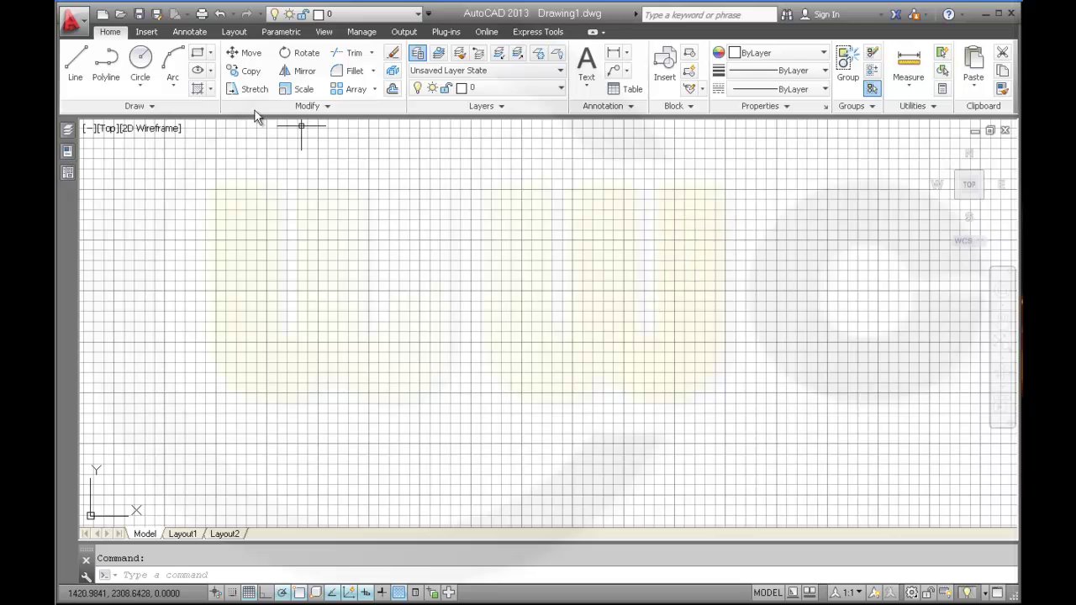
Make <<Unnamed Profile>> current again in Options, restoring the dark background
left_click(85, 25)
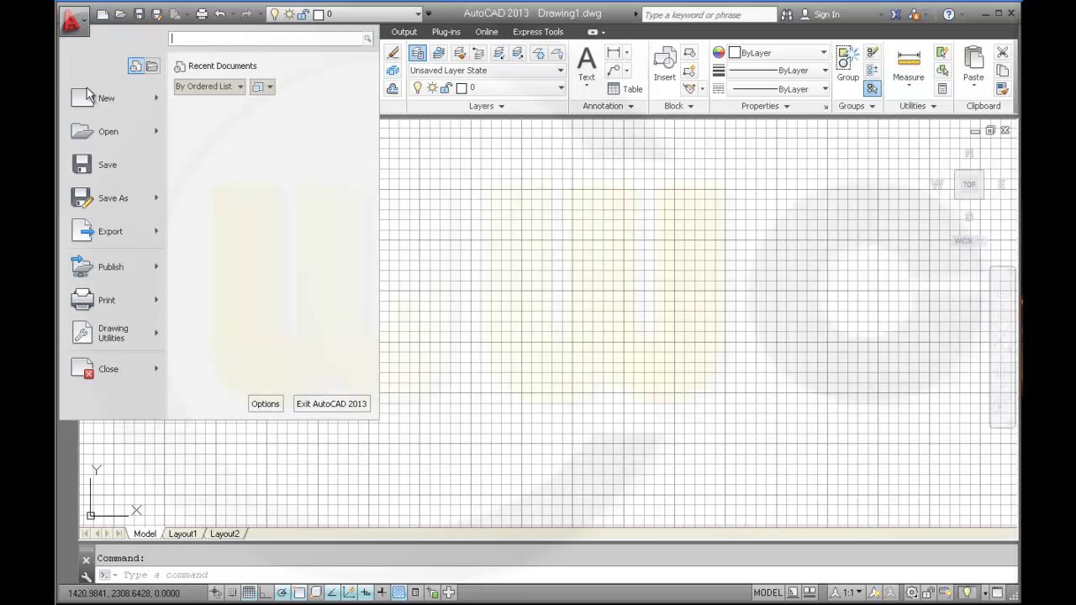
left_click(264, 404)
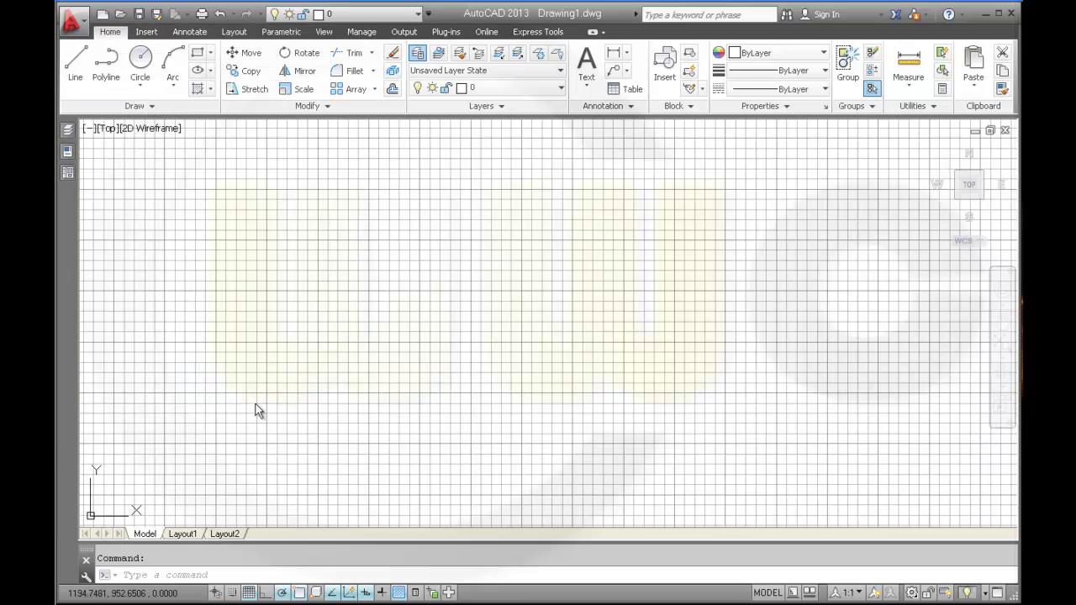
left_click(727, 142)
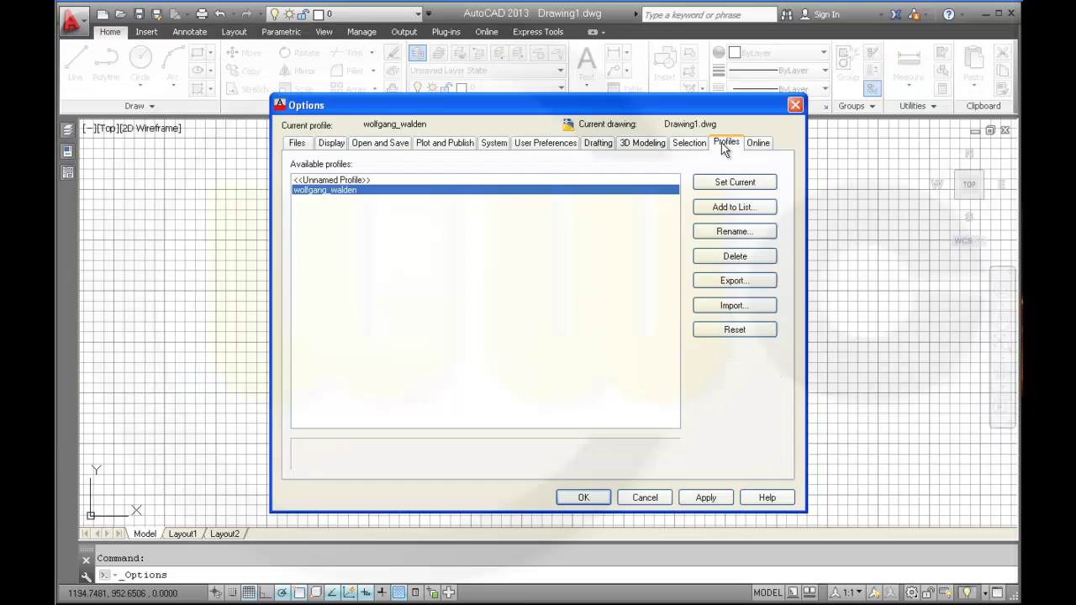
left_click(355, 182)
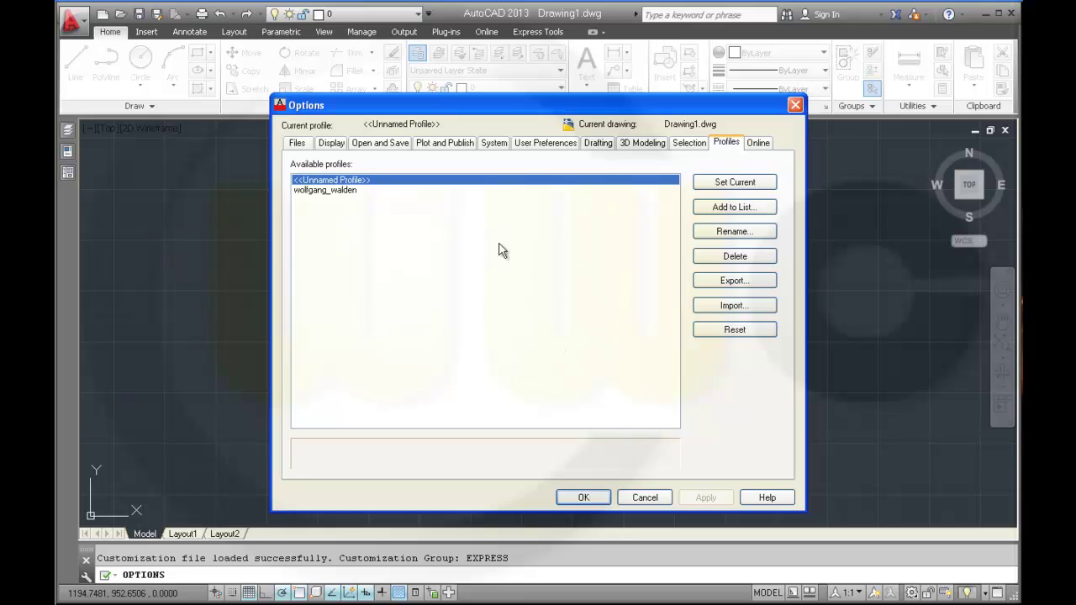
left_click(348, 192)
left_click(358, 181)
left_click(593, 499)
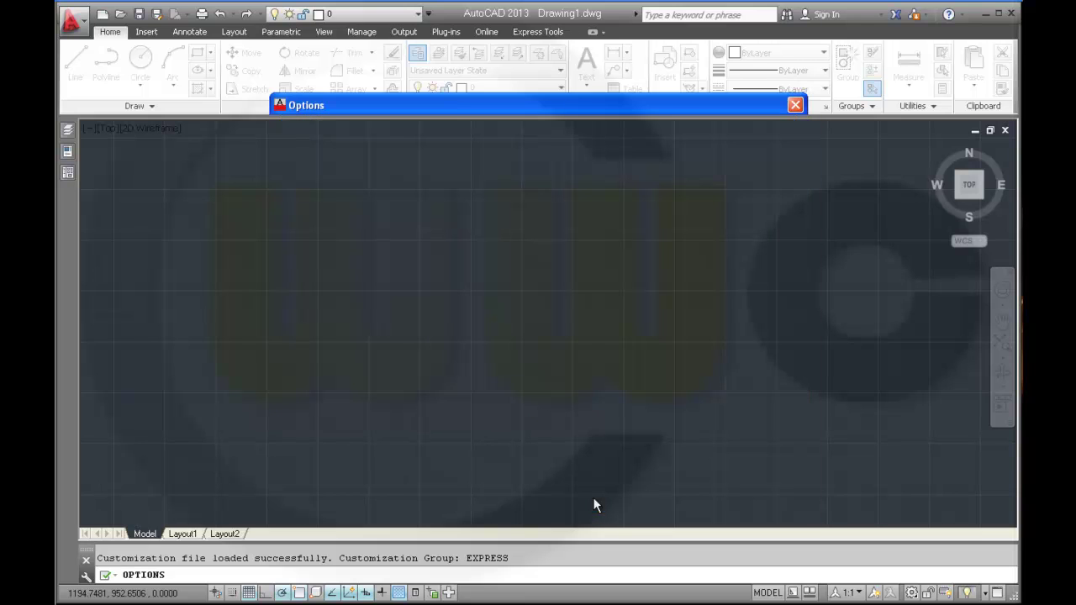